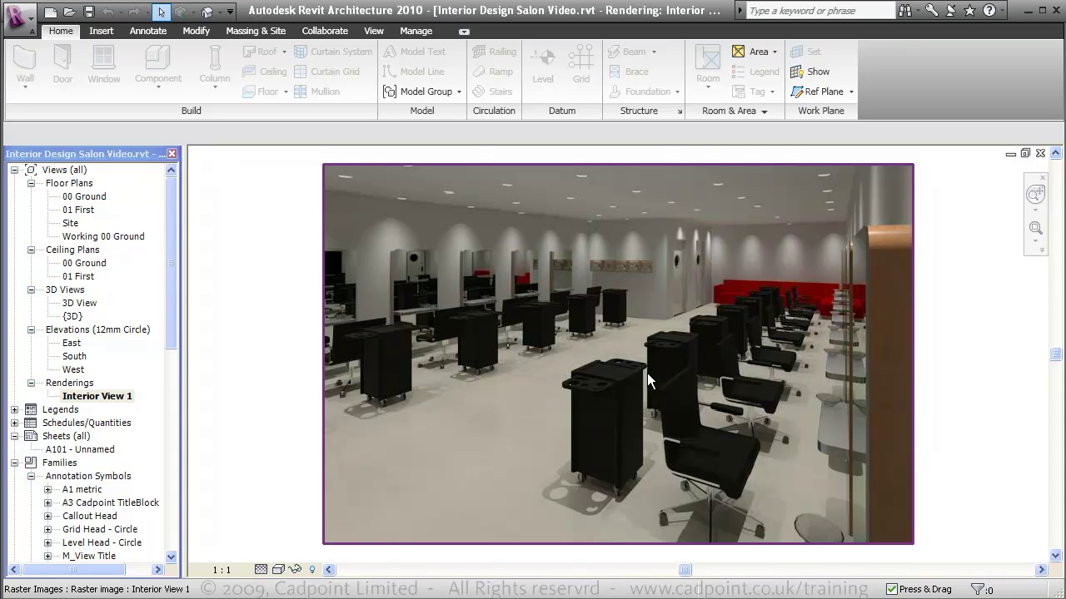
# Deselect the rendering and select Sheets (all) in the Project Browser.
pyautogui.press('Escape')
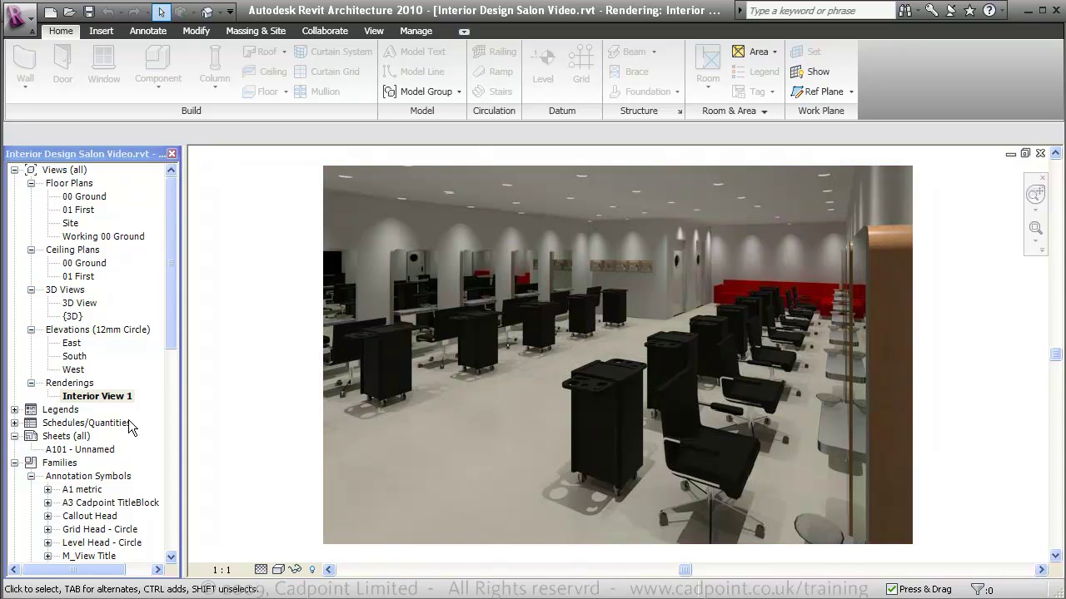
pyautogui.click(66, 437)
# Add a new sheet, Sk03 - Unnamed, using the A3 Cadpoint TitleBlock.
pyautogui.rightClick(70, 438)
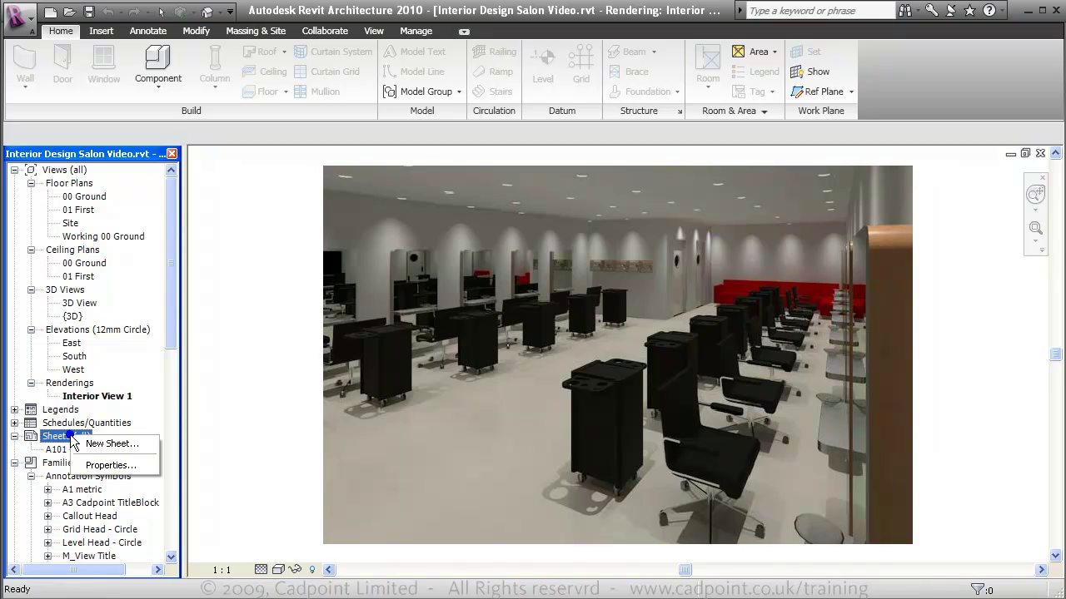
pyautogui.click(103, 446)
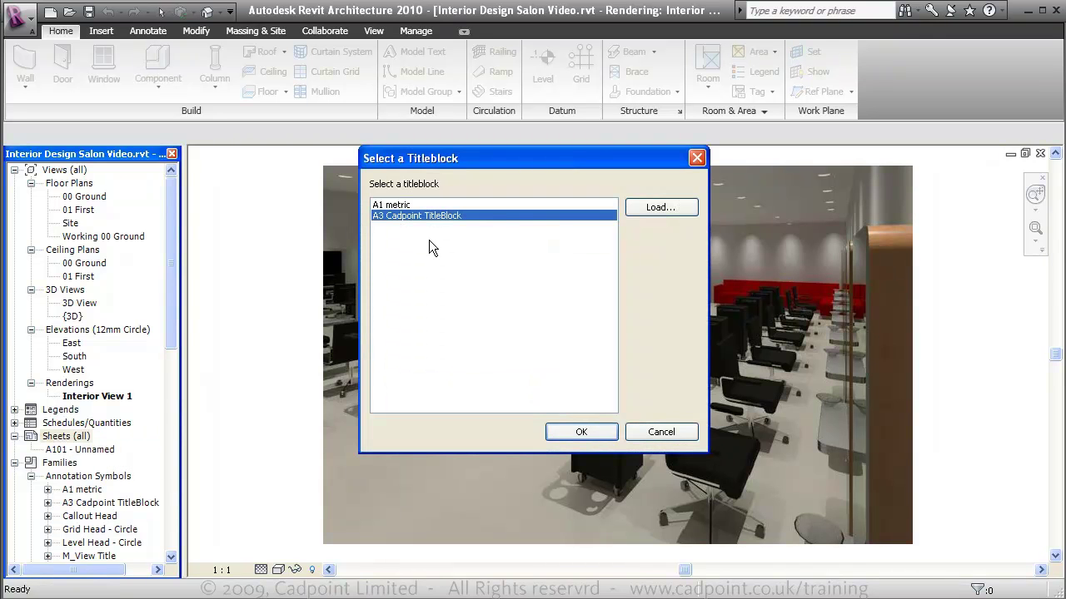
pyautogui.click(591, 431)
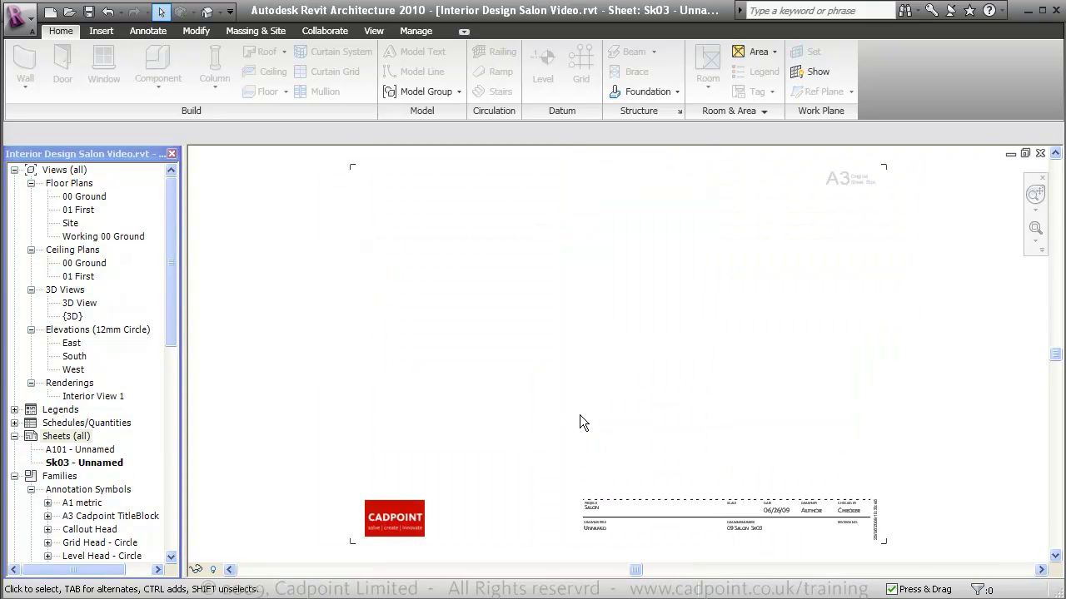
# Renumber and rename sheet Sk03 - Unnamed to SK01 - Layout Plan.
pyautogui.rightClick(96, 469)
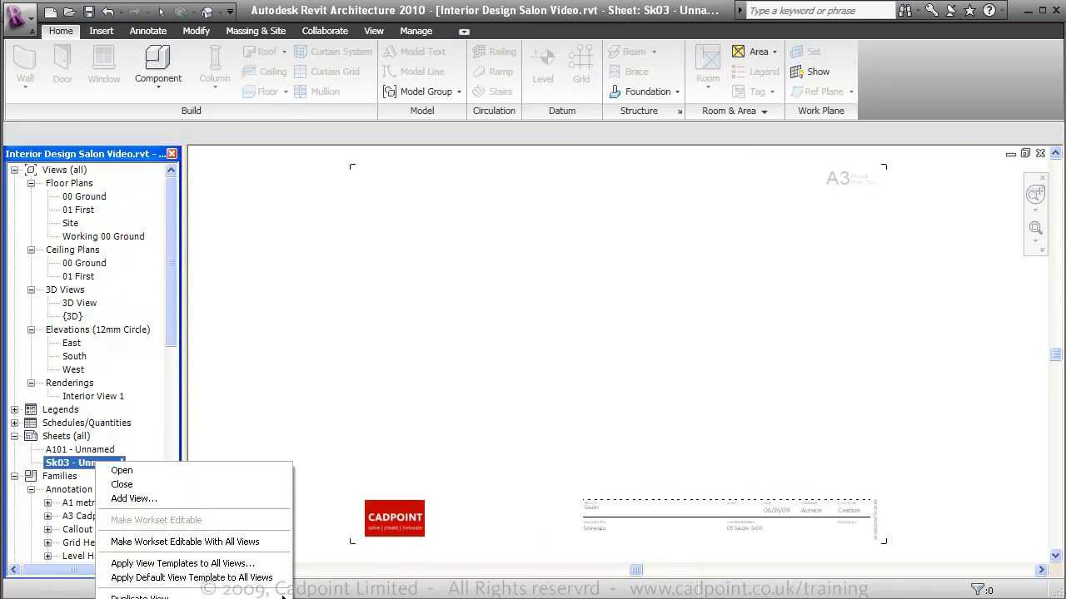
pyautogui.click(283, 596)
pyautogui.click(448, 277)
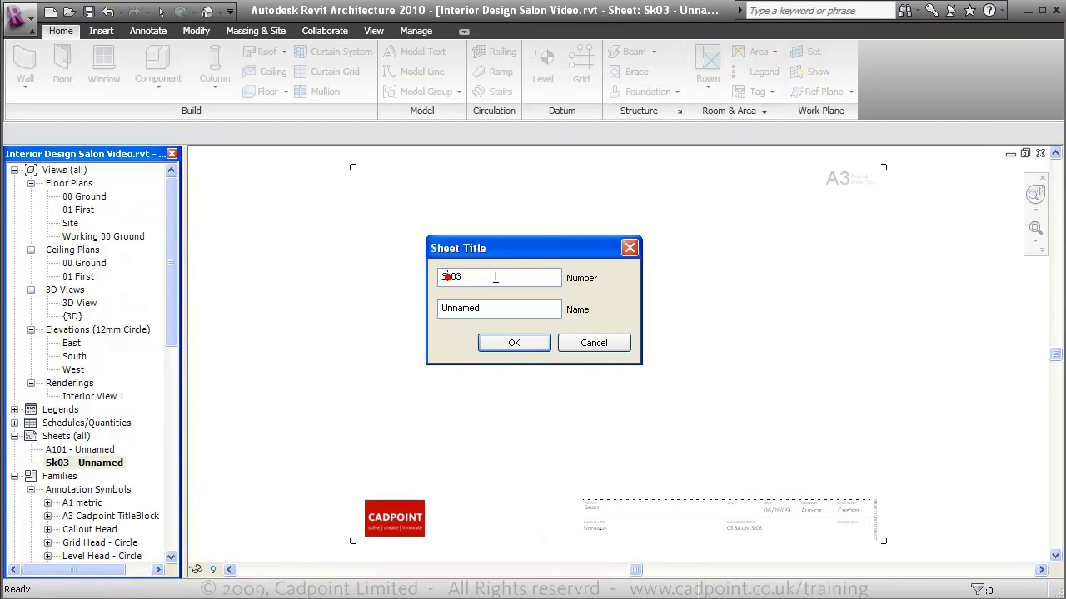
pyautogui.press('Delete')
pyautogui.press('Delete')
pyautogui.doubleClick(509, 308)
pyautogui.press('Delete')
pyautogui.click(533, 343)
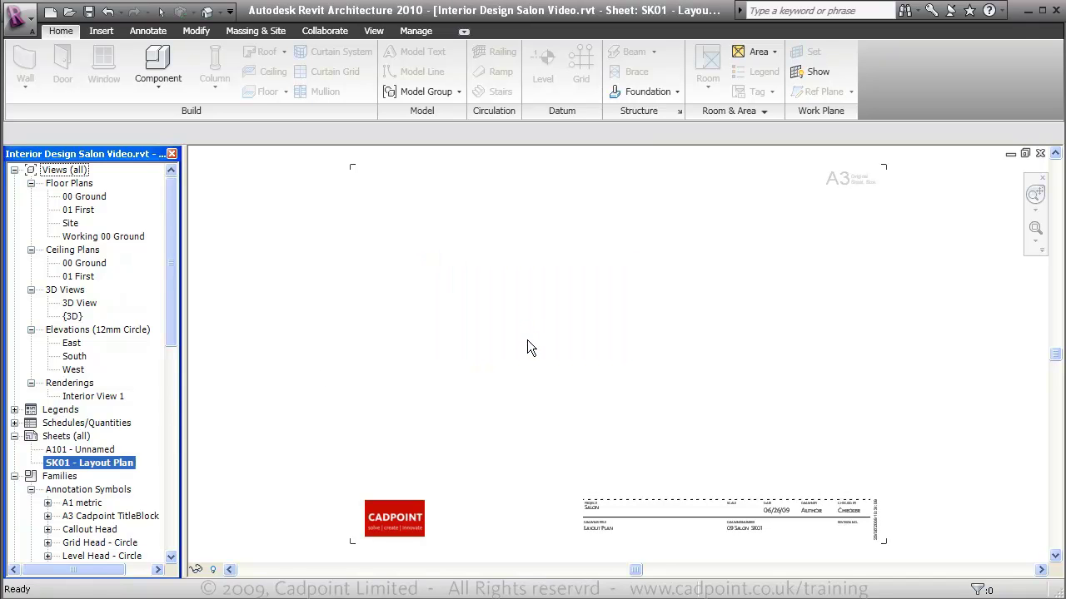
pyautogui.click(84, 450)
# Delete the unused A101 - Unnamed sheet and zoom in to check the title block.
pyautogui.rightClick(83, 451)
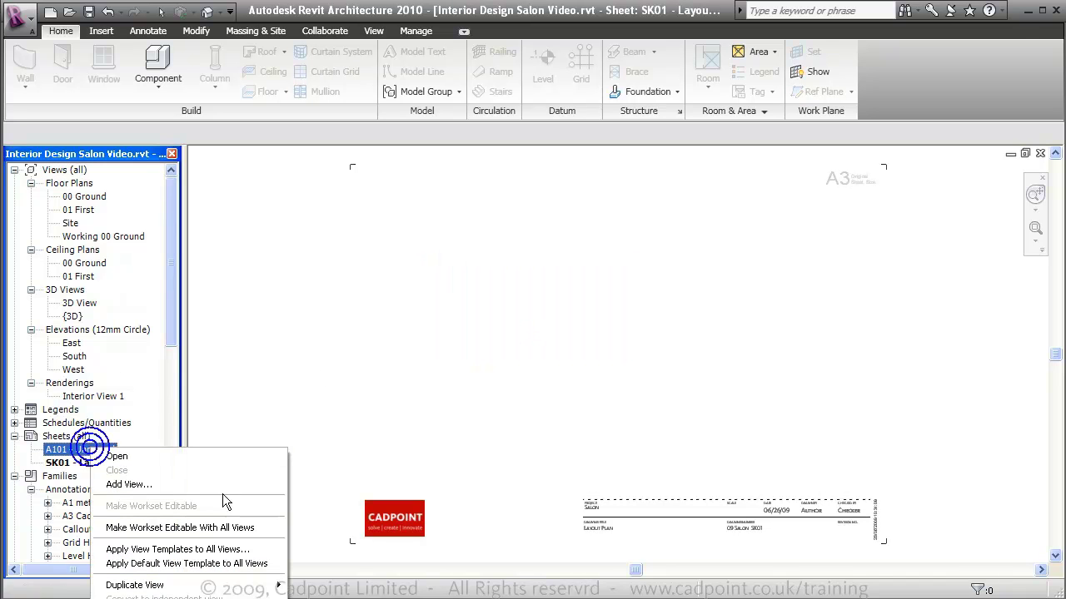
pyautogui.press('Delete')
pyautogui.scroll(4, 638, 537)
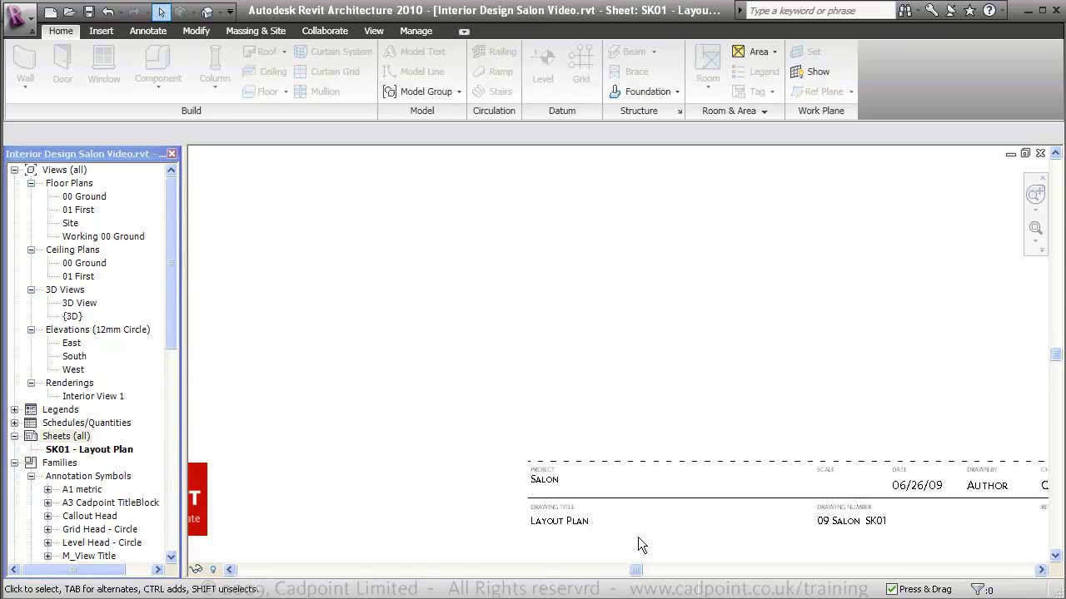
pyautogui.moveTo(637, 537); pyautogui.dragTo(583, 409, button='middle')
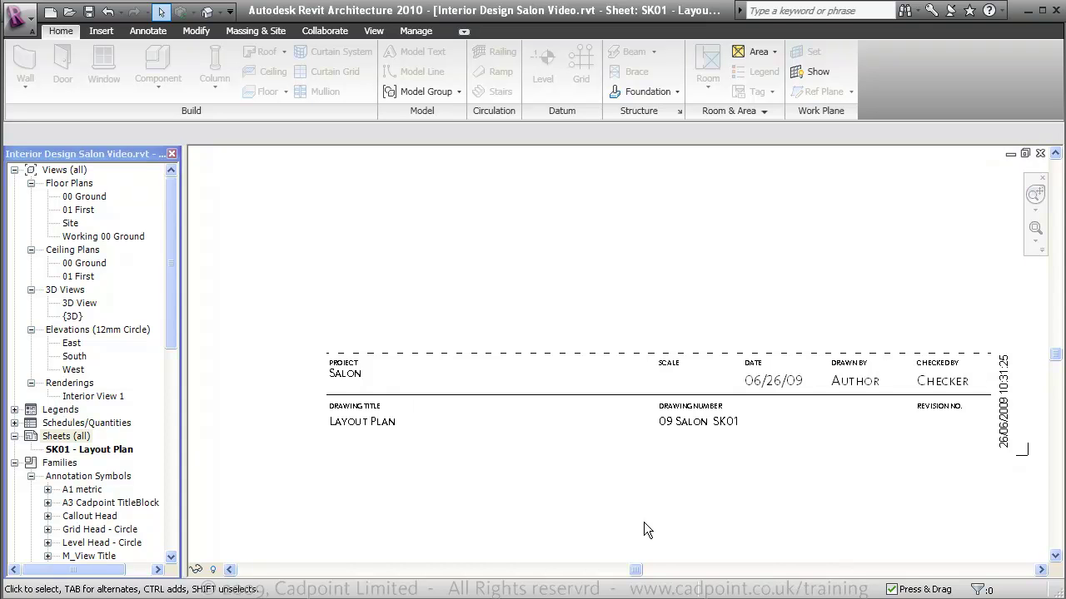
pyautogui.scroll(-3, 643, 522)
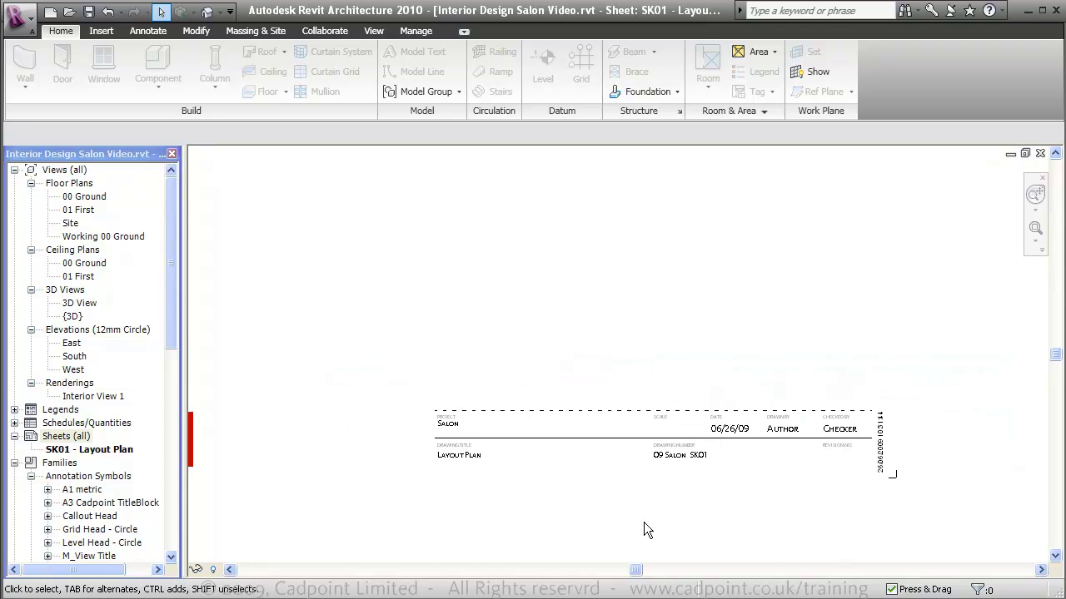
# On the 00 Ground plan, drag all four crop region edges tight around the salon.
pyautogui.doubleClick(84, 198)
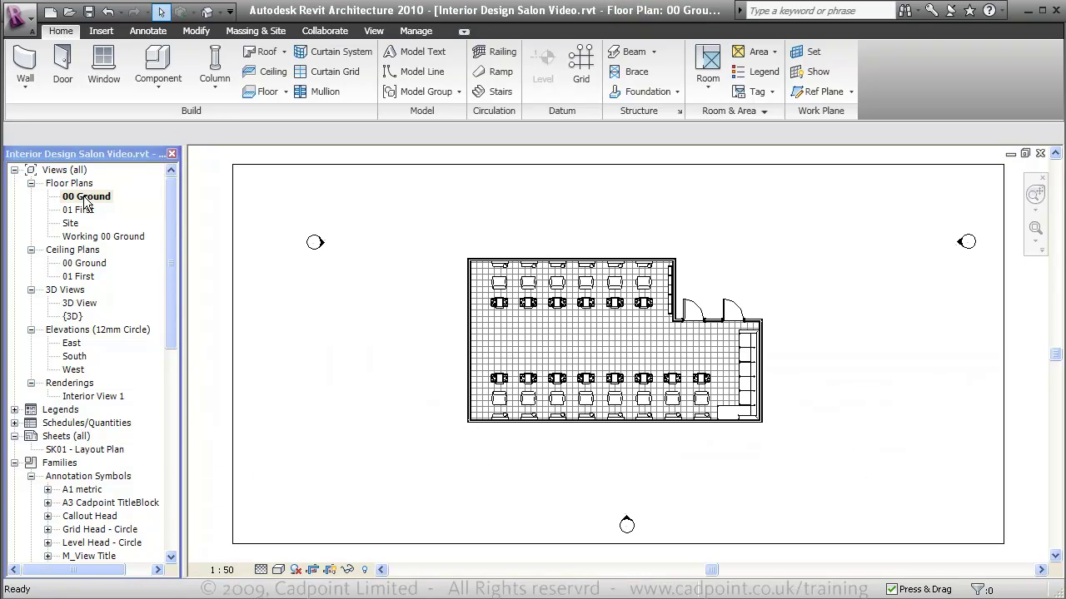
pyautogui.click(472, 165)
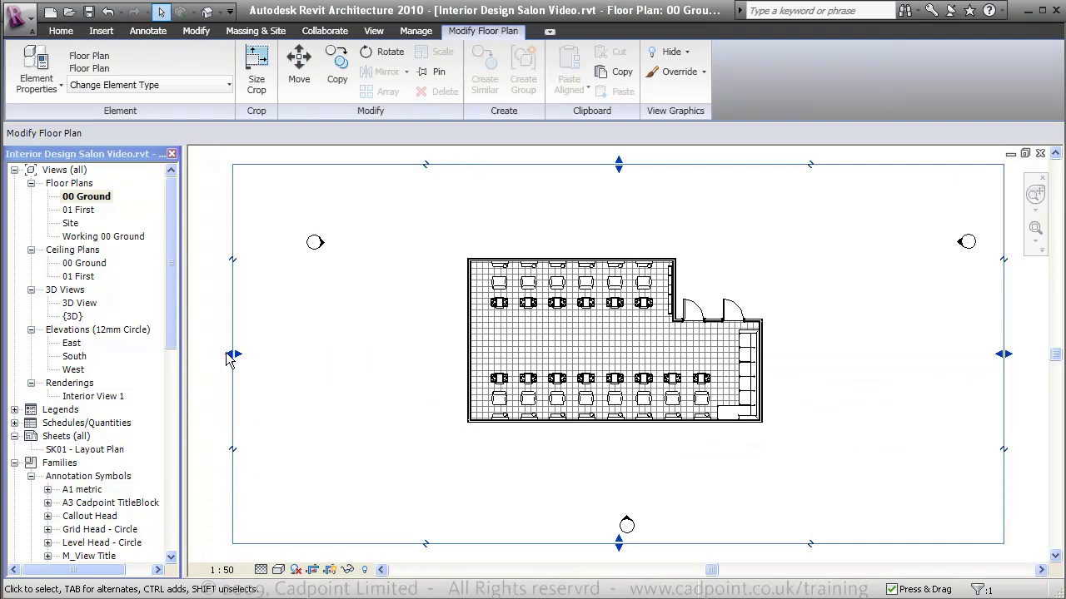
pyautogui.moveTo(234, 353); pyautogui.dragTo(449, 355)
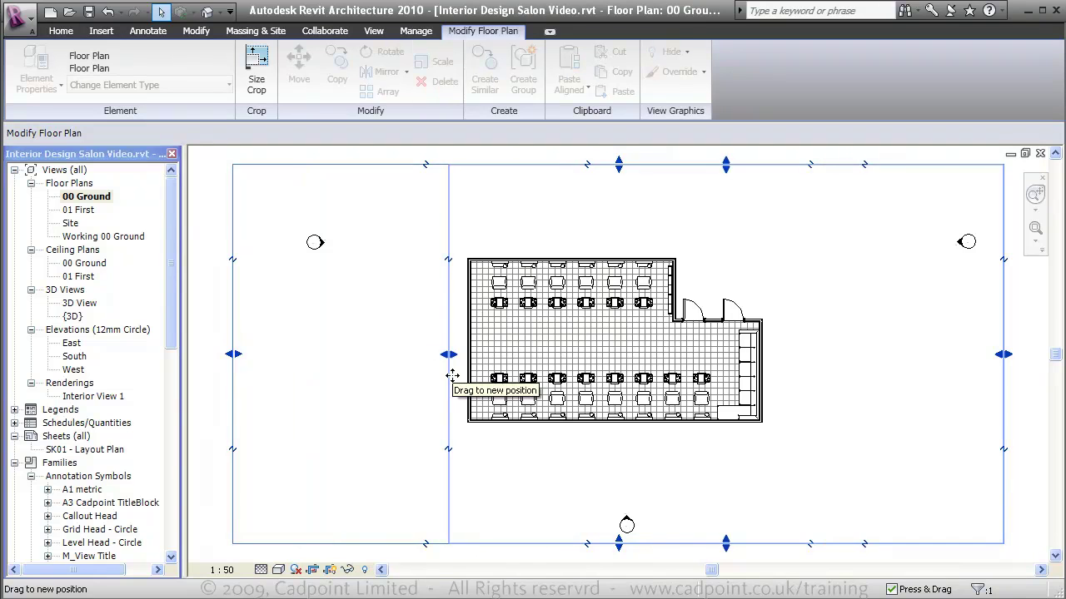
pyautogui.moveTo(725, 543); pyautogui.dragTo(755, 435)
pyautogui.moveTo(1003, 301); pyautogui.dragTo(772, 303)
pyautogui.moveTo(610, 165); pyautogui.dragTo(611, 253)
# Hide the crop region and return to sheet SK01 - Layout Plan.
pyautogui.click(674, 523)
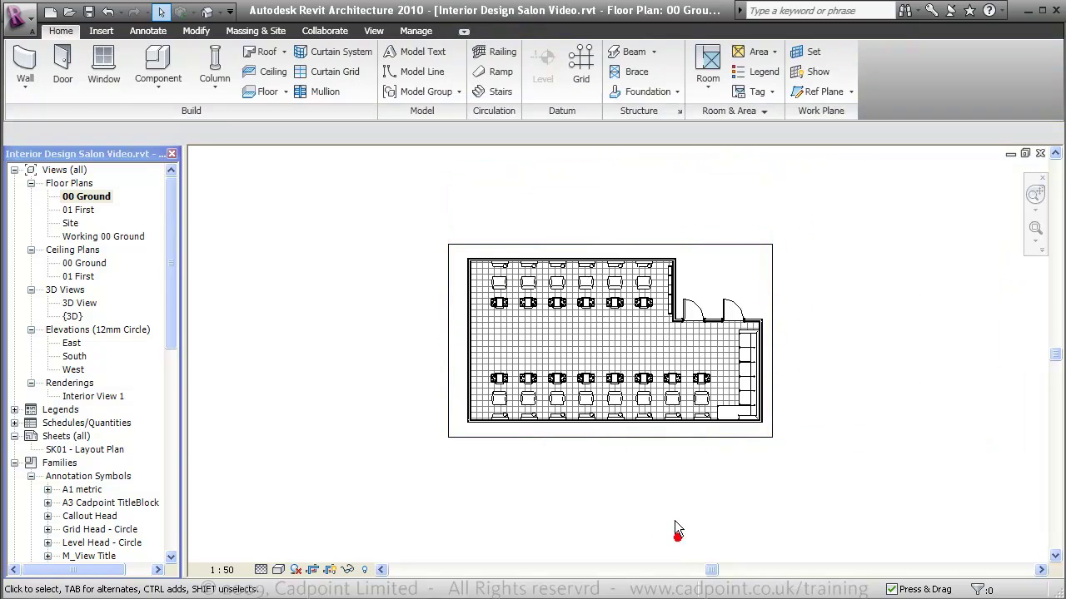
pyautogui.click(332, 570)
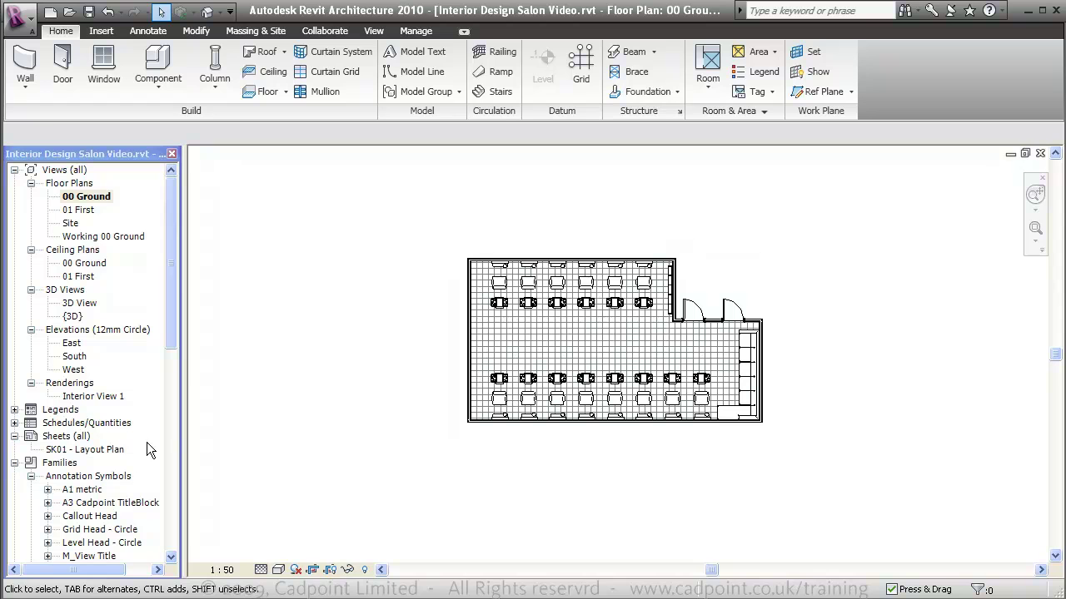
pyautogui.doubleClick(98, 450)
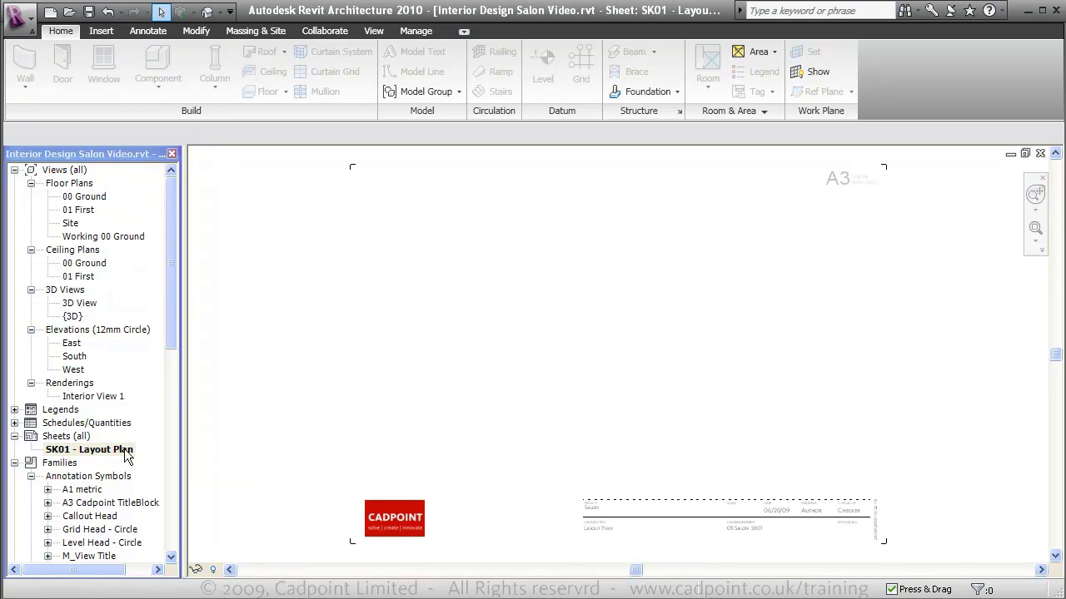
# Place the 00 Ground plan as a viewport on sheet SK01.
pyautogui.moveTo(72, 197); pyautogui.dragTo(461, 258)
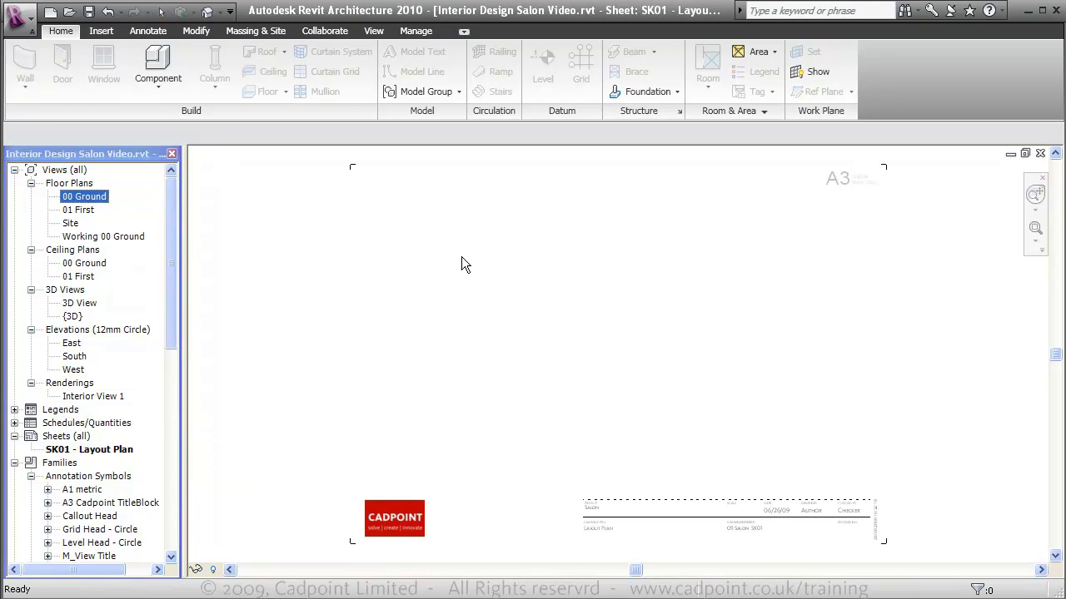
pyautogui.click(529, 280)
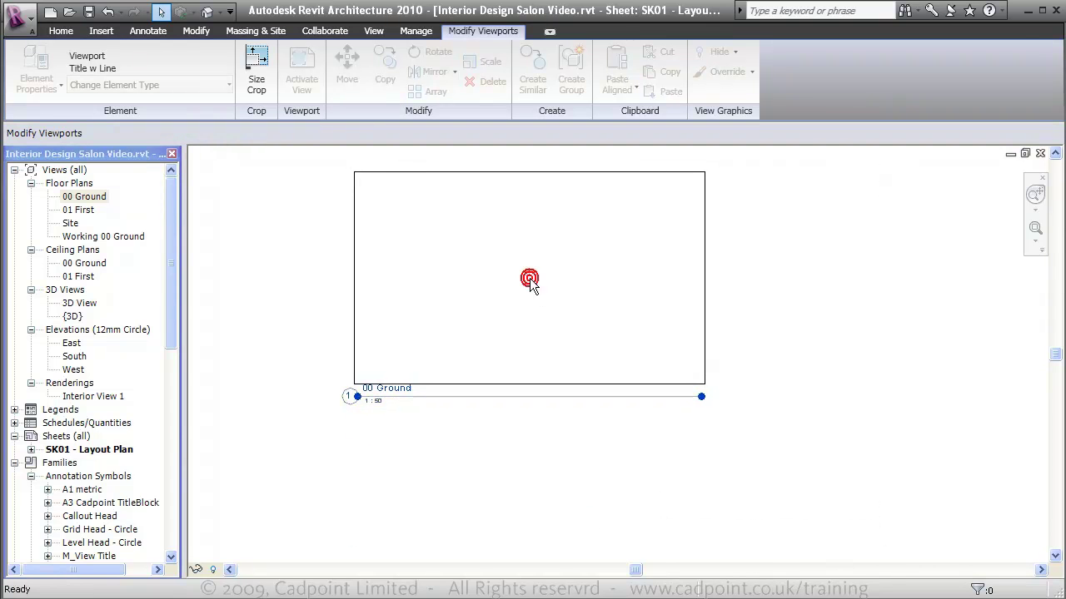
pyautogui.click(482, 413)
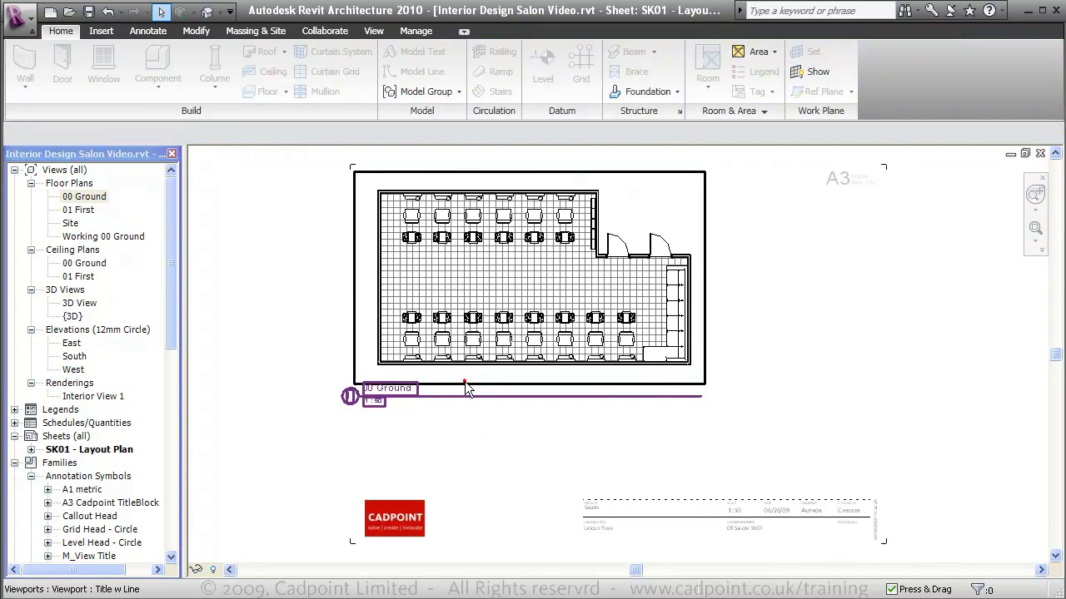
# Set the plan viewport to the No Title type, then reopen the 00 Ground plan.
pyautogui.click(466, 390)
pyautogui.click(204, 86)
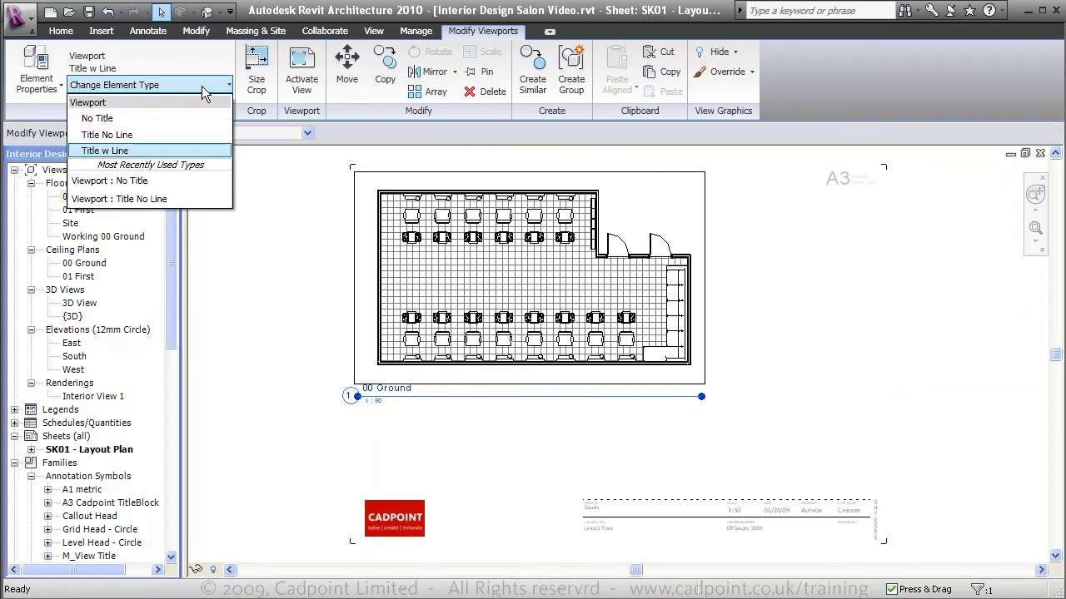
pyautogui.click(192, 118)
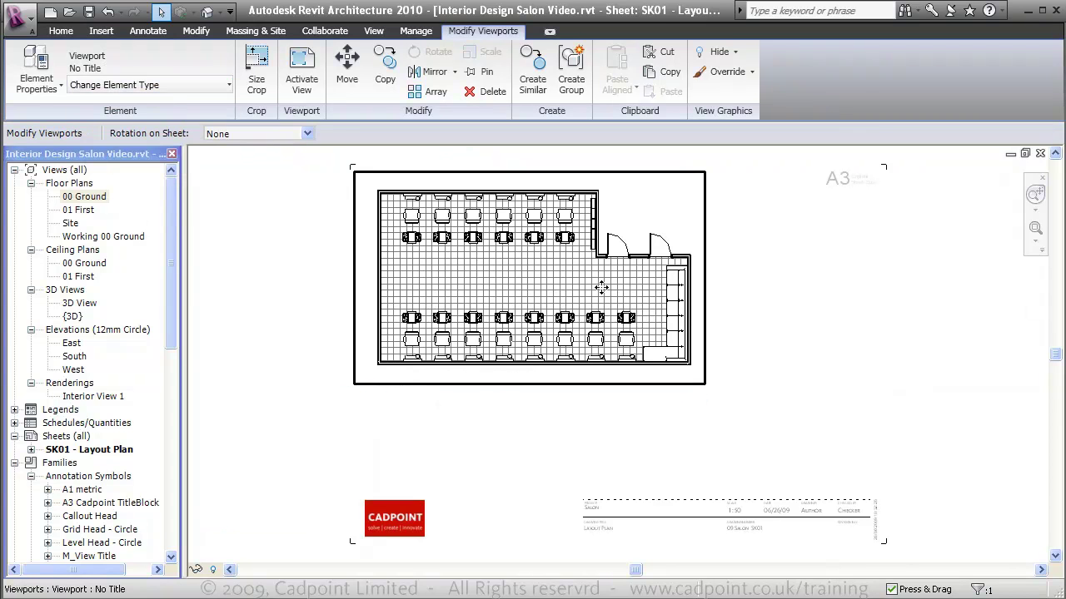
pyautogui.click(551, 443)
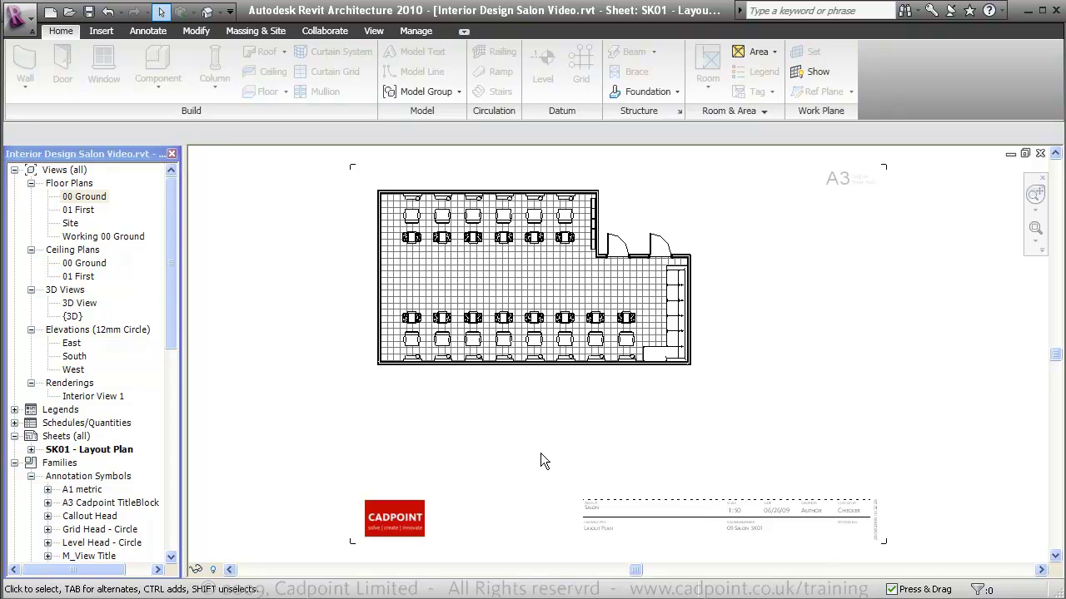
pyautogui.click(523, 364)
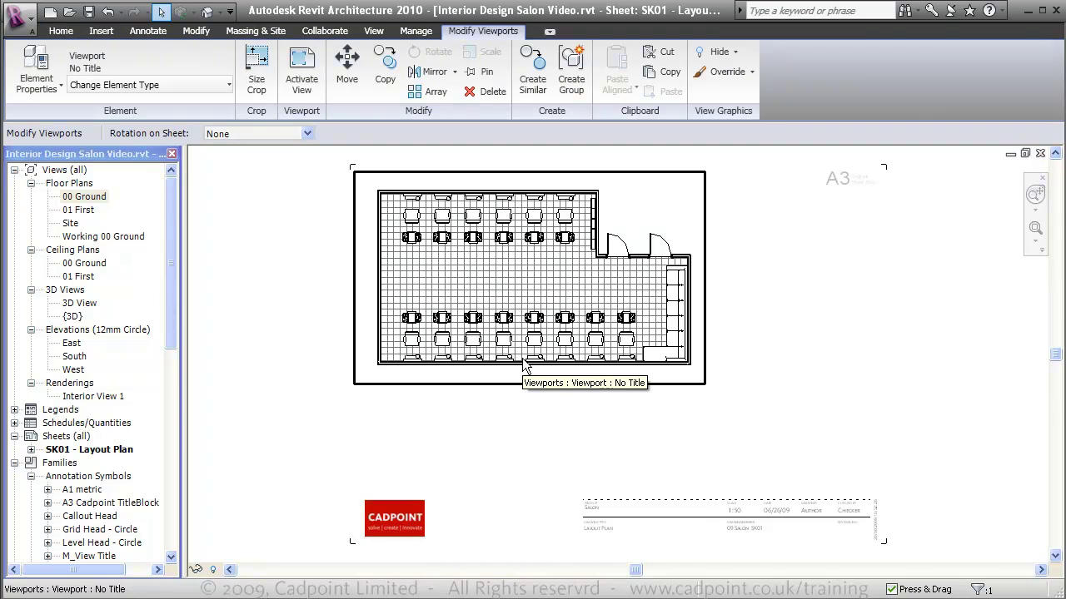
pyautogui.doubleClick(87, 197)
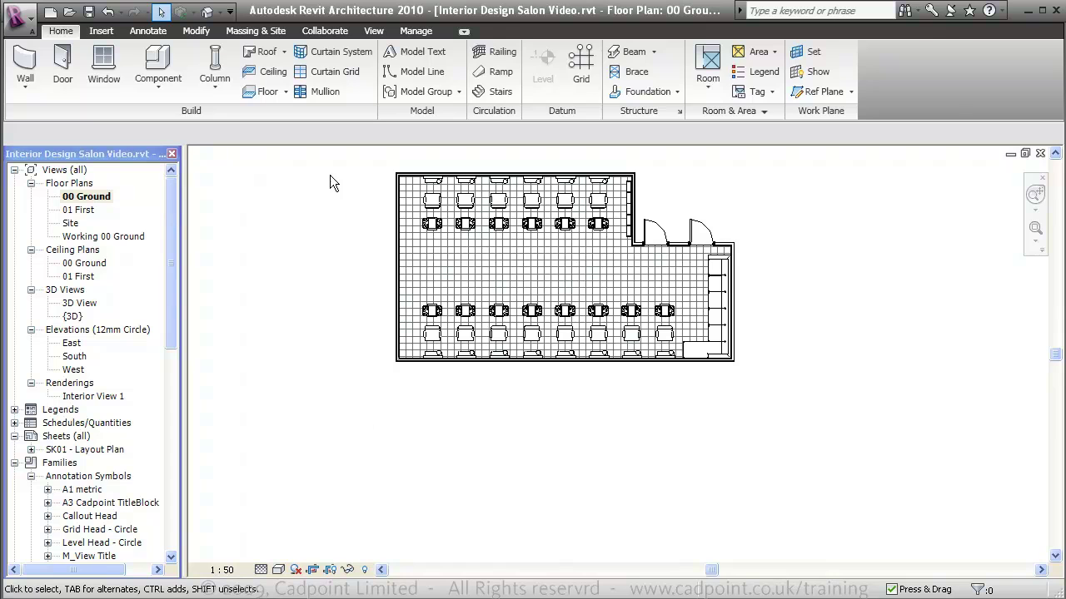
# Draw a horizontal section line across the salon plan and open Internal Section 1.
pyautogui.click(375, 32)
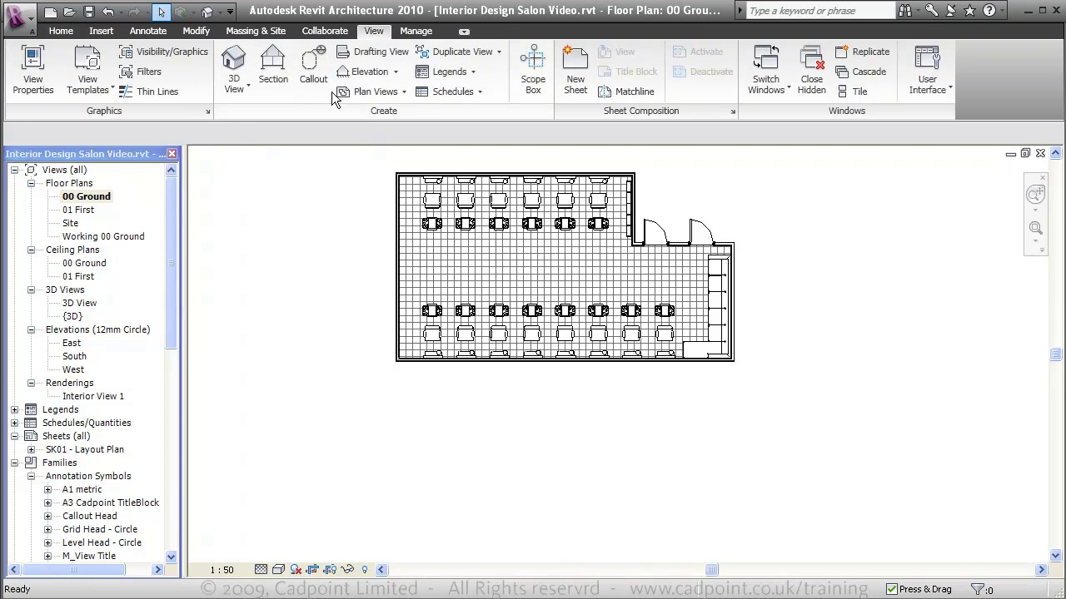
pyautogui.click(277, 70)
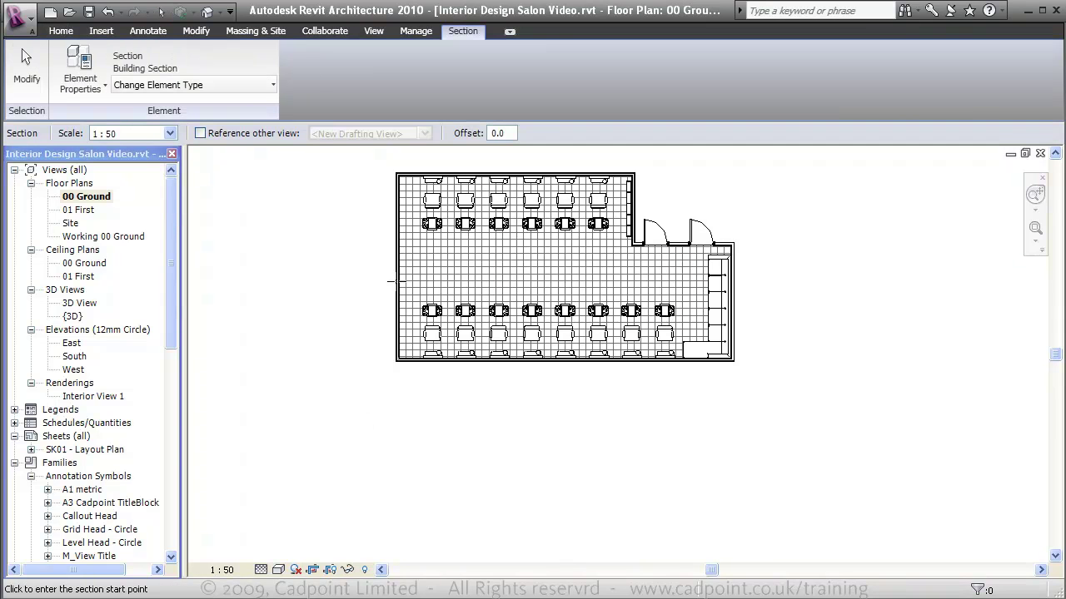
pyautogui.click(364, 272)
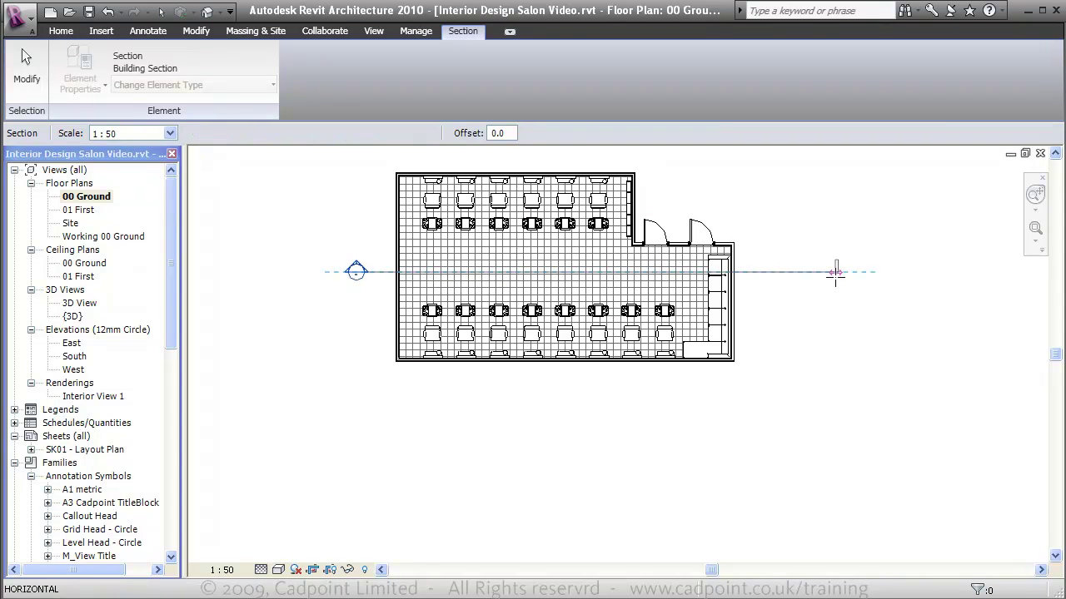
pyautogui.click(805, 271)
pyautogui.press('Escape')
pyautogui.press('Escape')
pyautogui.doubleClick(355, 263)
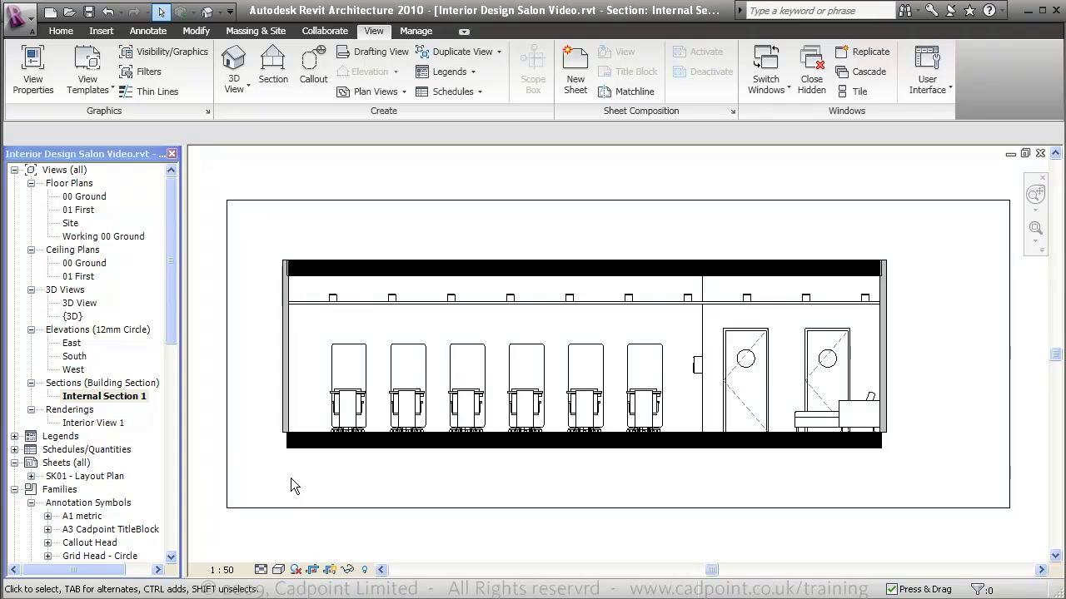
# Select the Stone Floor 225mm in the section and edit its boundary on the 00 Ground plan.
pyautogui.scroll(2, 283, 433)
pyautogui.click(287, 435)
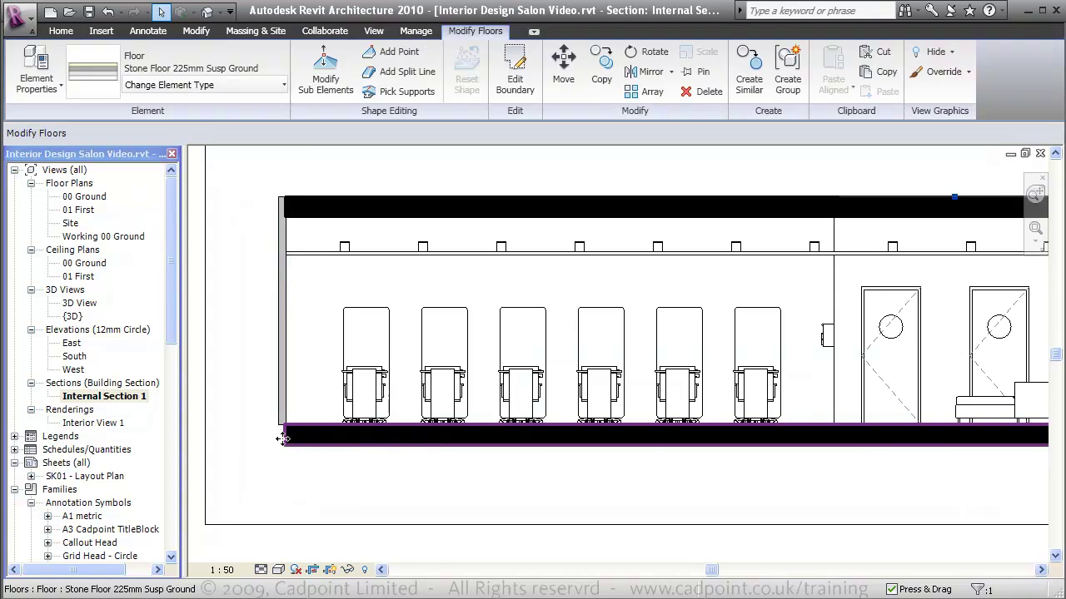
pyautogui.click(516, 76)
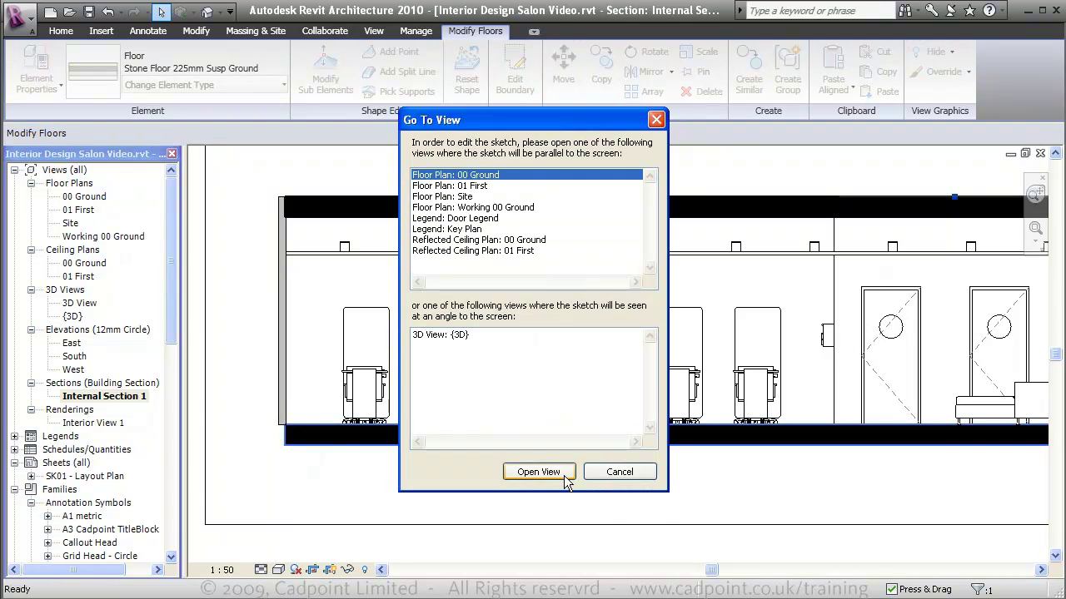
pyautogui.click(564, 476)
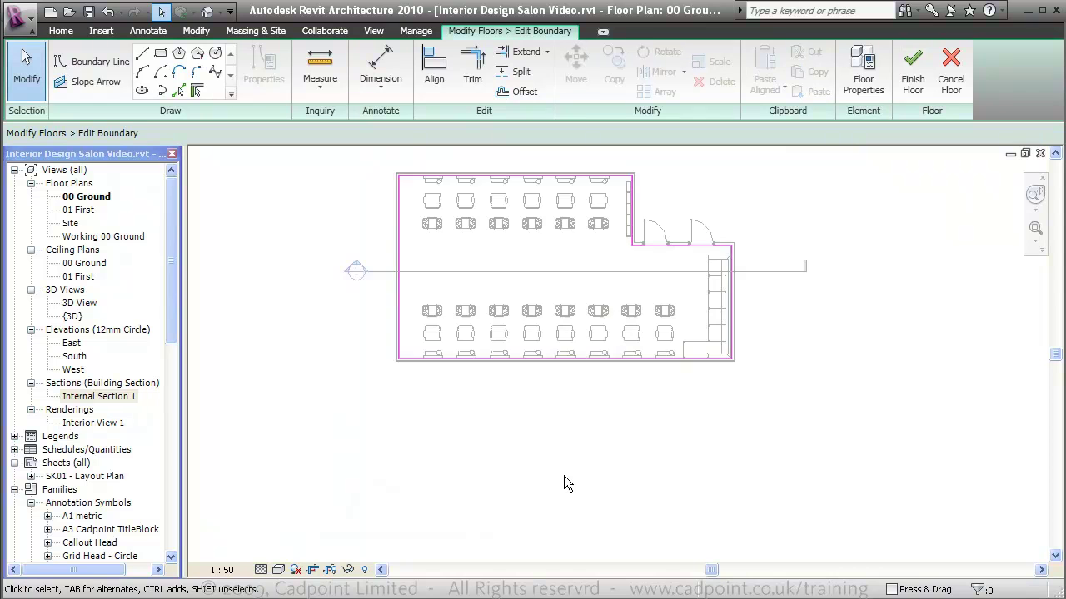
pyautogui.scroll(3, 437, 171)
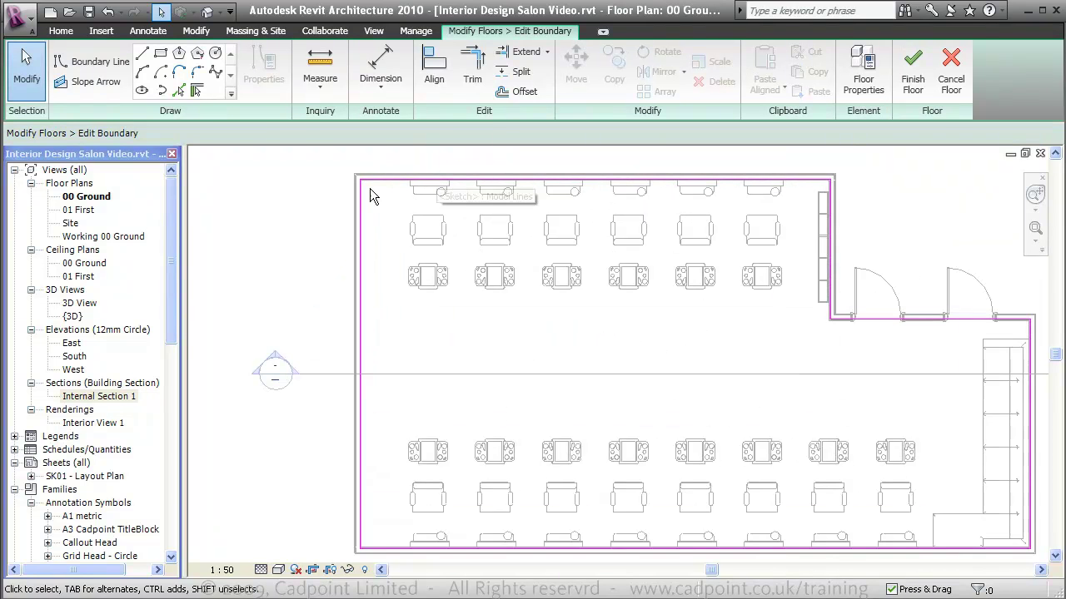
# Align and lock the left and top floor boundary lines to the wall faces.
pyautogui.click(434, 73)
pyautogui.scroll(4, 350, 274)
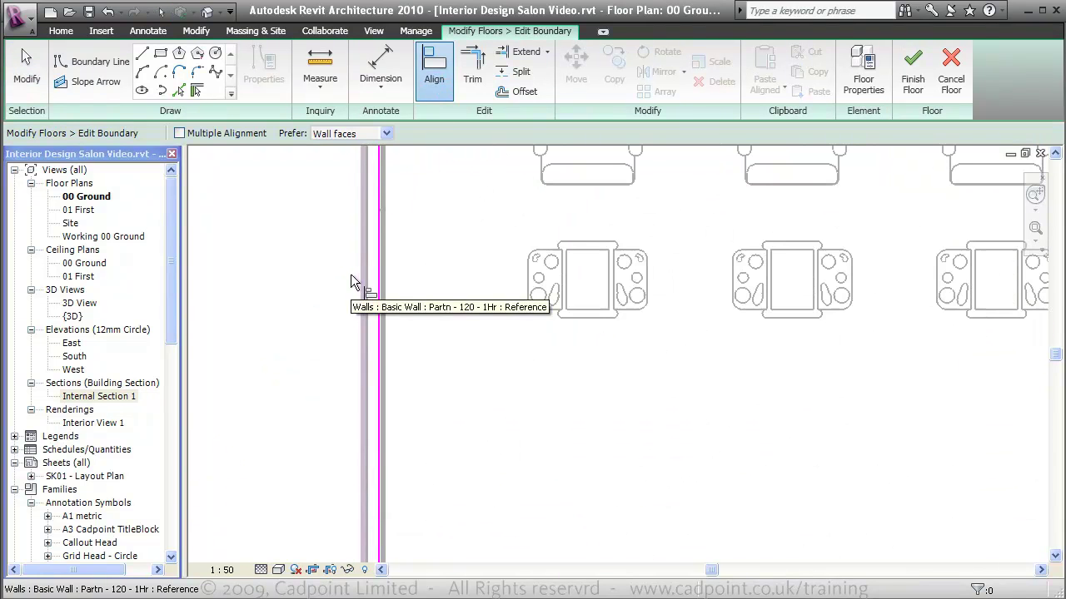
pyautogui.click(363, 293)
pyautogui.click(376, 303)
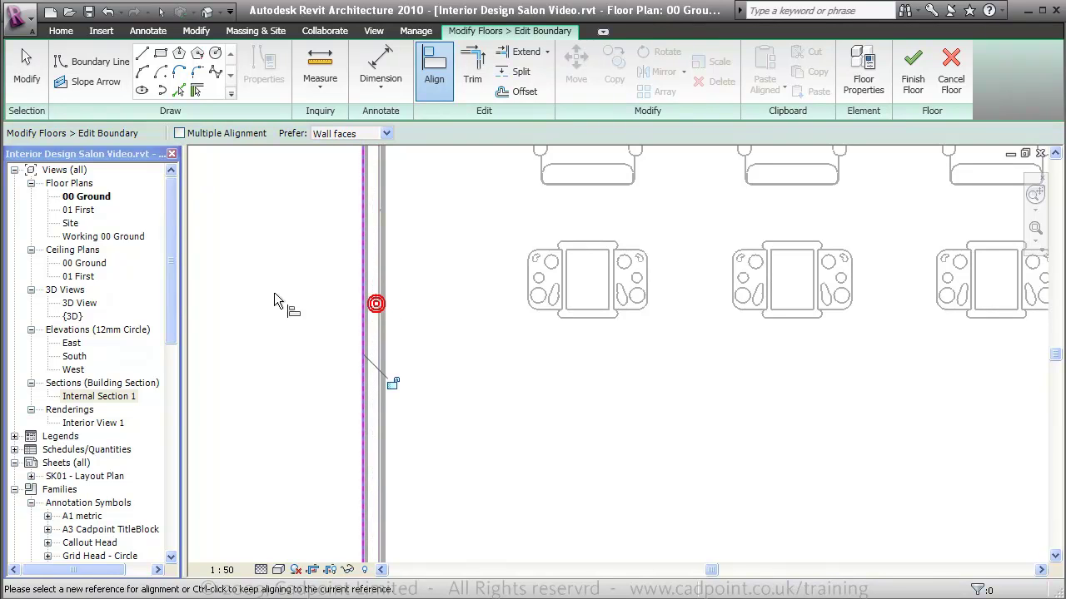
pyautogui.click(392, 383)
pyautogui.scroll(-3, 357, 380)
pyautogui.scroll(1, 454, 236)
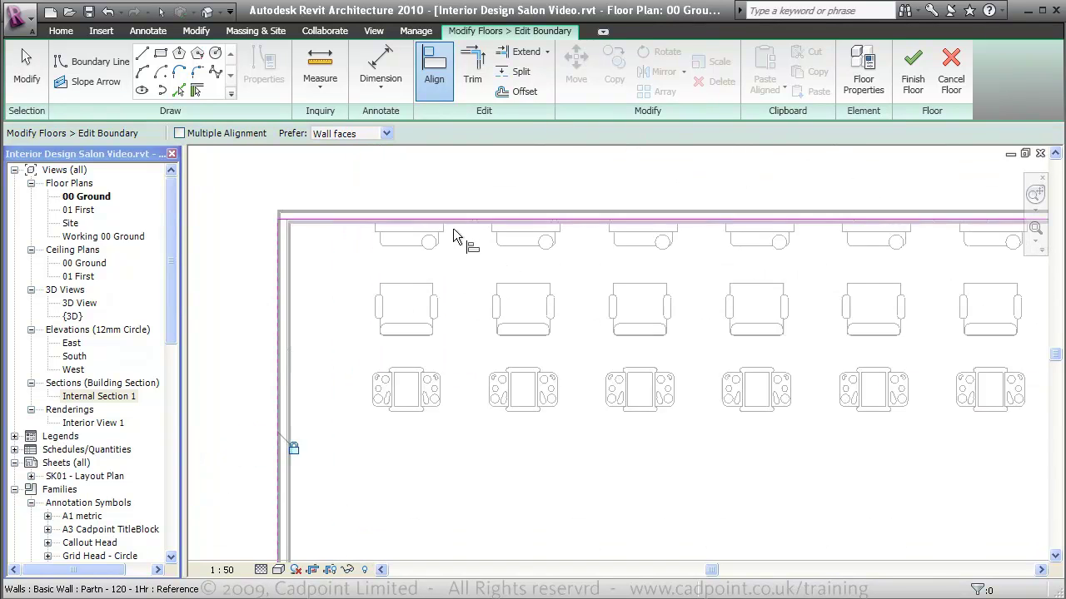
pyautogui.click(466, 211)
pyautogui.click(471, 220)
pyautogui.scroll(-2, 573, 357)
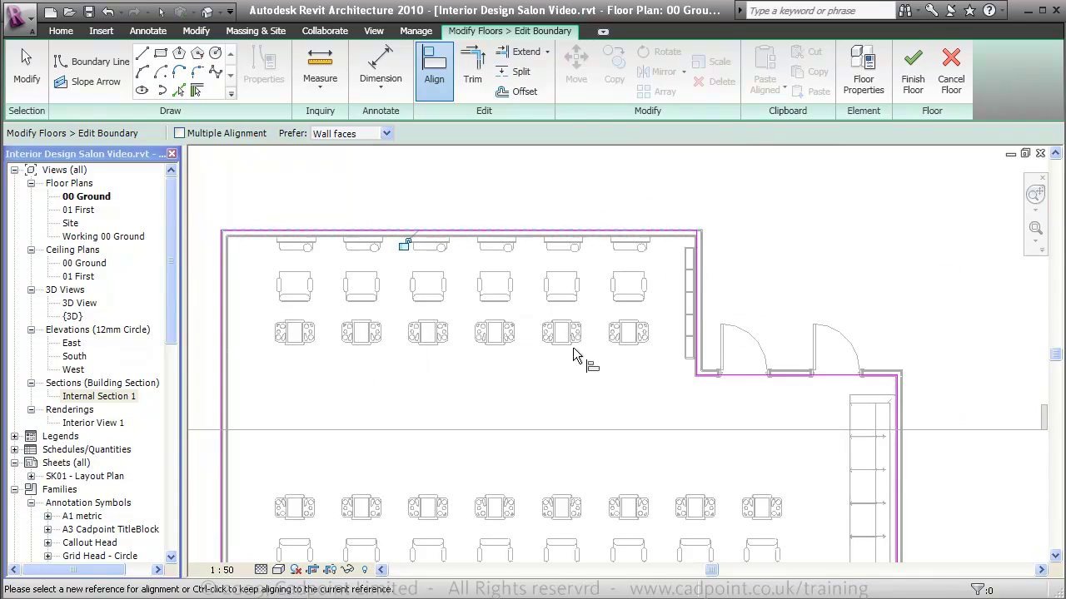
pyautogui.scroll(4, 701, 316)
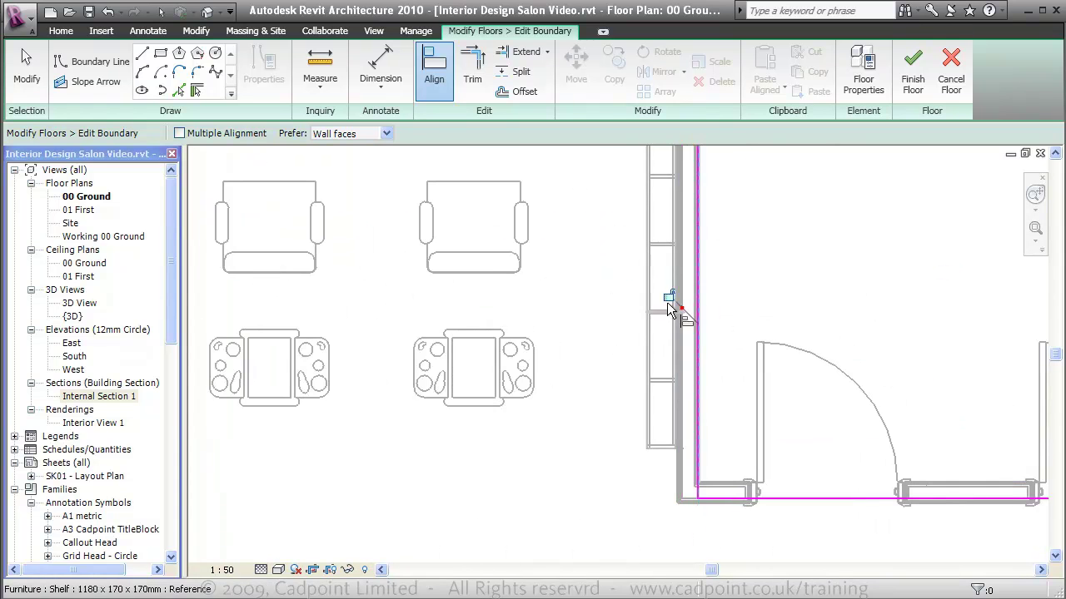
pyautogui.scroll(-1, 668, 309)
pyautogui.scroll(1, 708, 458)
# Align the door-side, right and bottom boundary lines to the walls and finish the floor.
pyautogui.click(694, 445)
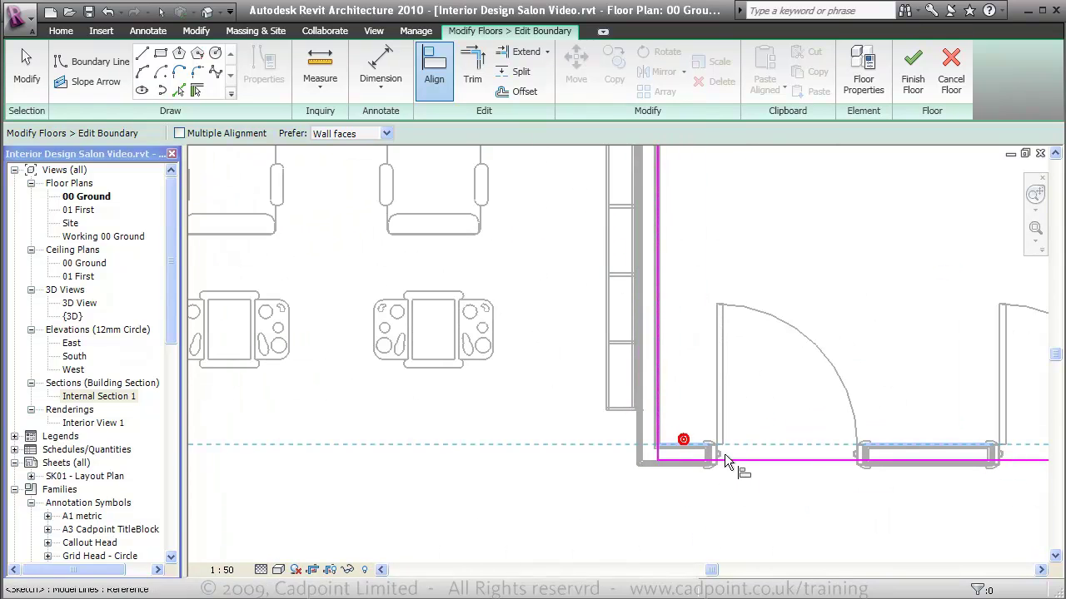
pyautogui.click(733, 460)
pyautogui.scroll(-3, 736, 457)
pyautogui.scroll(1, 840, 428)
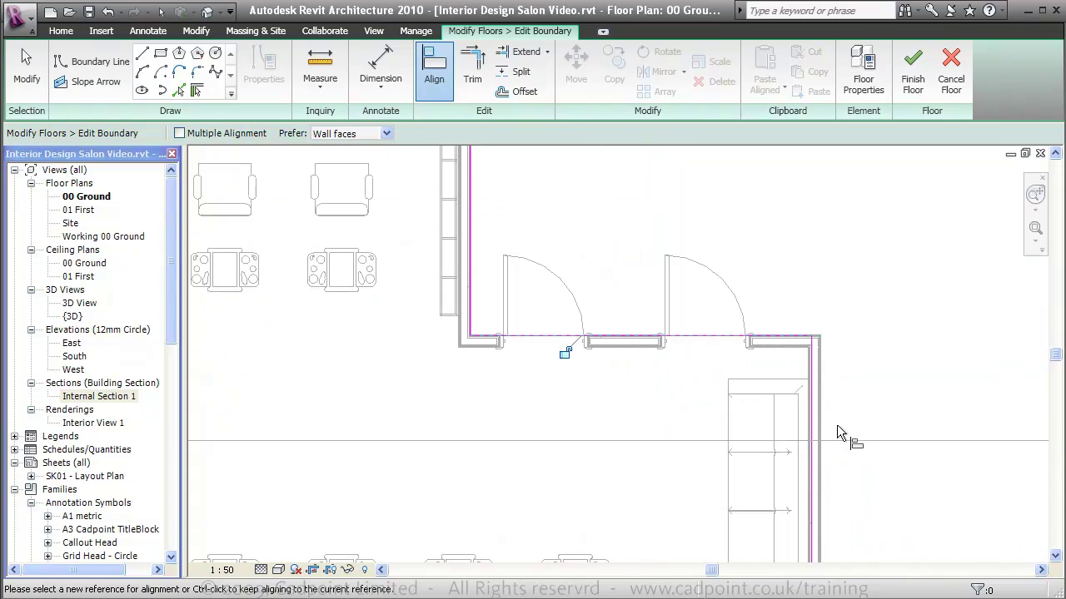
pyautogui.click(821, 429)
pyautogui.click(813, 425)
pyautogui.scroll(-2, 767, 315)
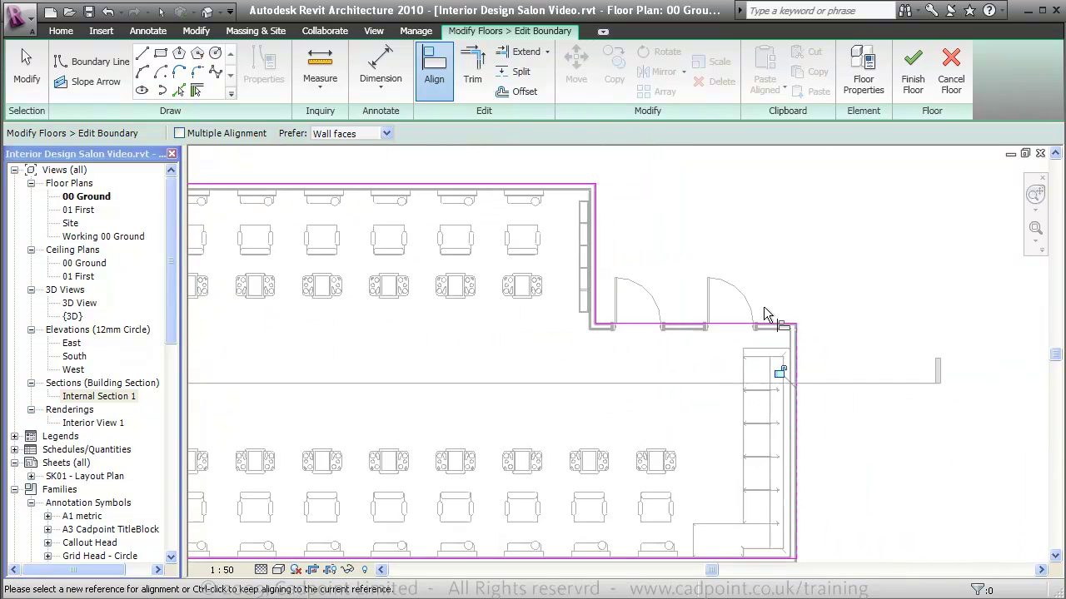
pyautogui.scroll(-2, 767, 314)
pyautogui.scroll(5, 564, 535)
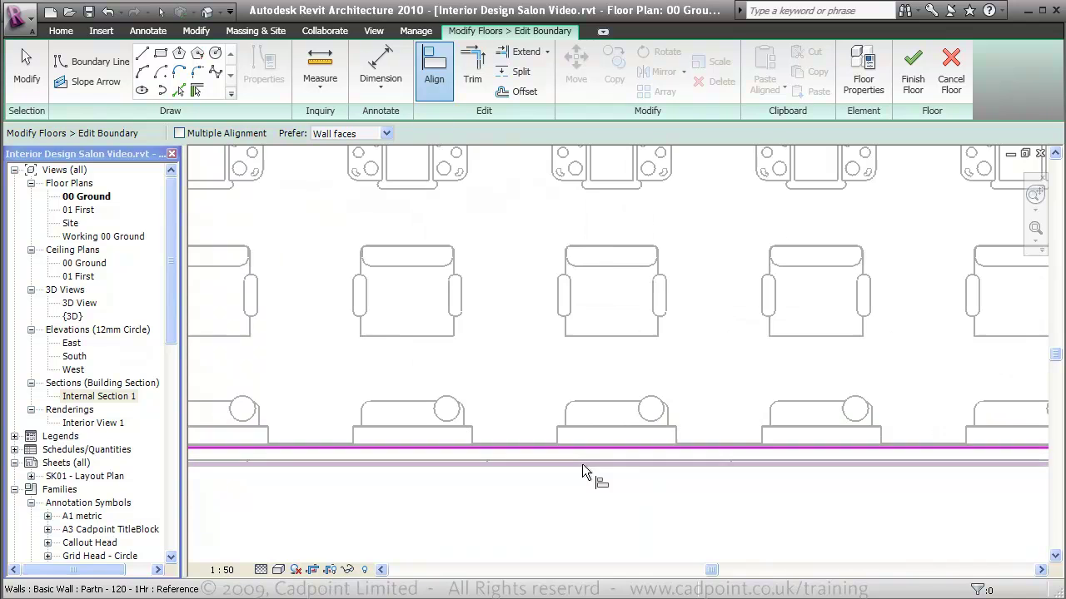
pyautogui.click(582, 463)
pyautogui.click(585, 447)
pyautogui.scroll(-3, 705, 500)
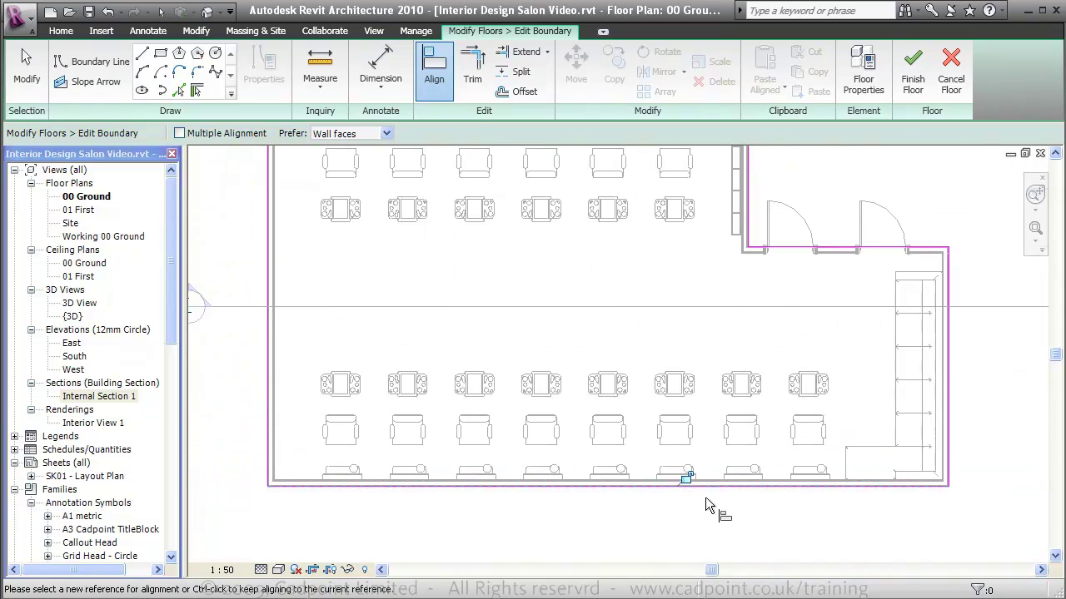
pyautogui.scroll(-1, 705, 497)
pyautogui.click(912, 66)
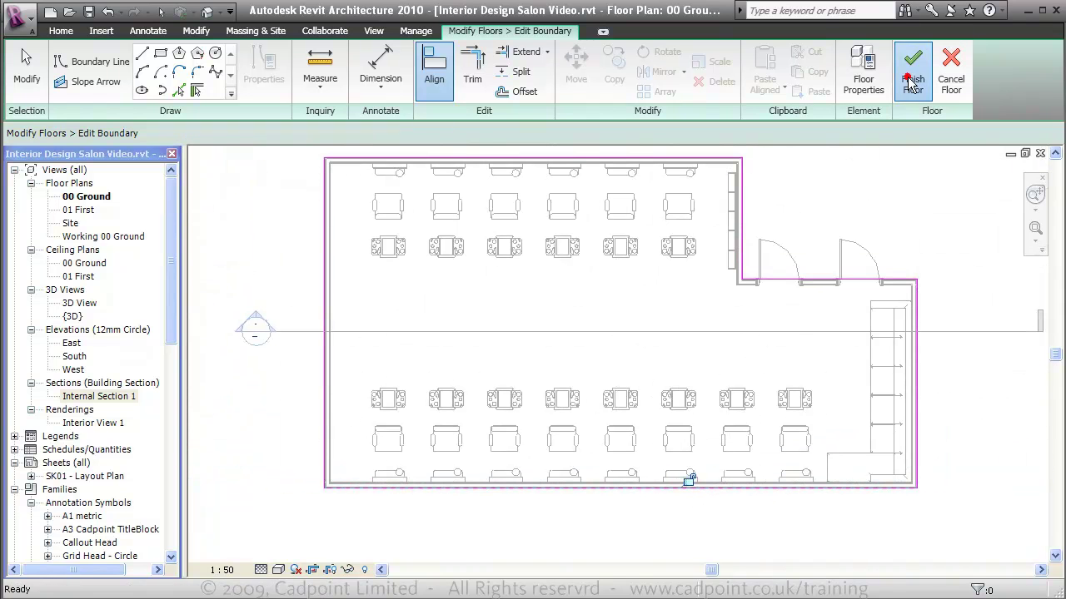
pyautogui.click(199, 250)
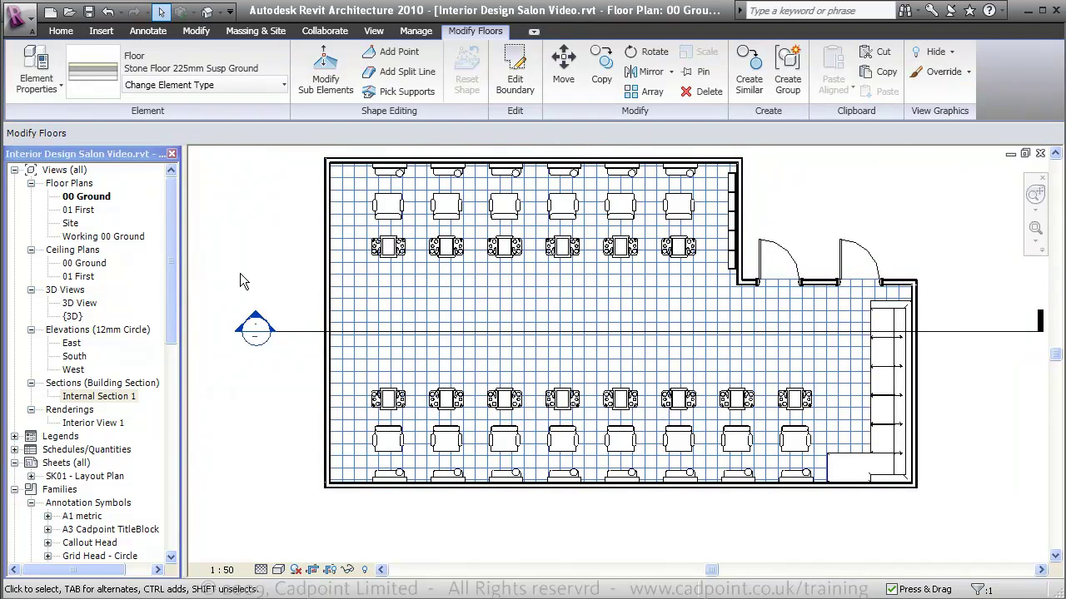
# Review Internal Section 1, then open sheet SK01 - Layout Plan.
pyautogui.doubleClick(108, 397)
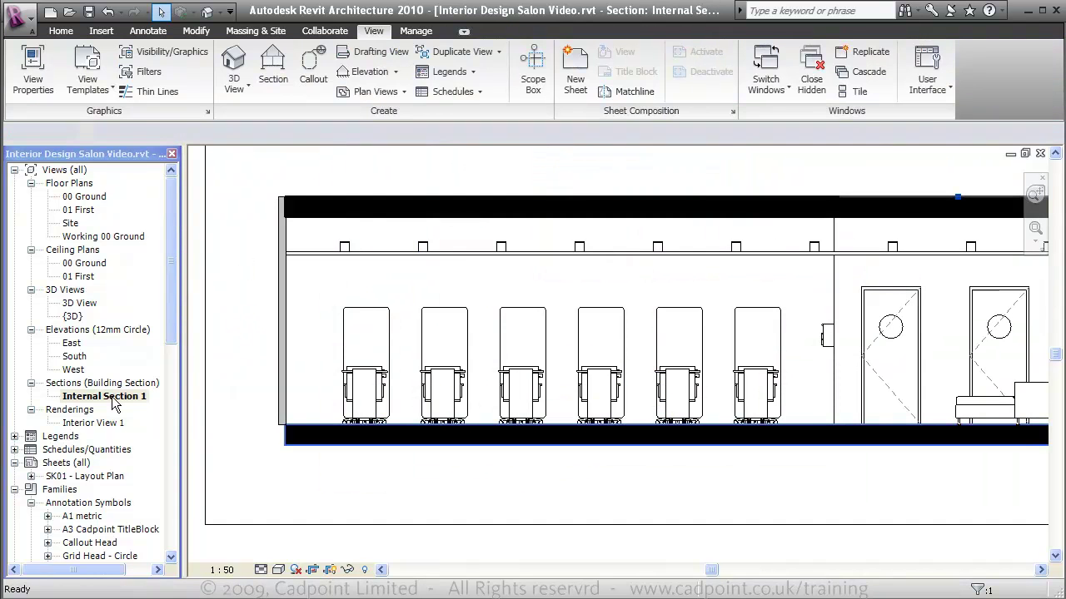
pyautogui.click(312, 484)
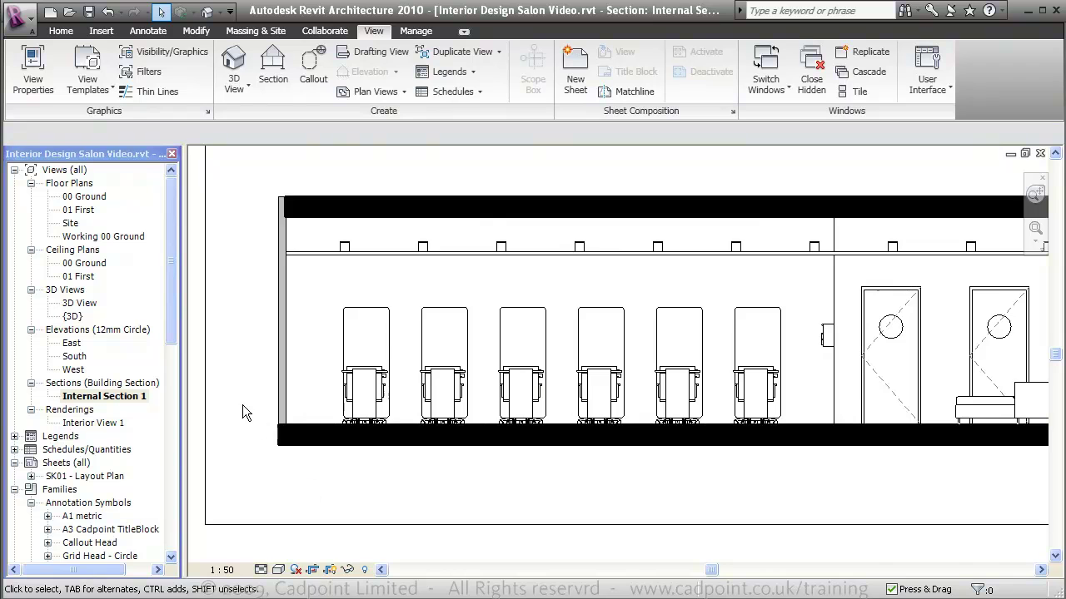
pyautogui.scroll(-2, 242, 408)
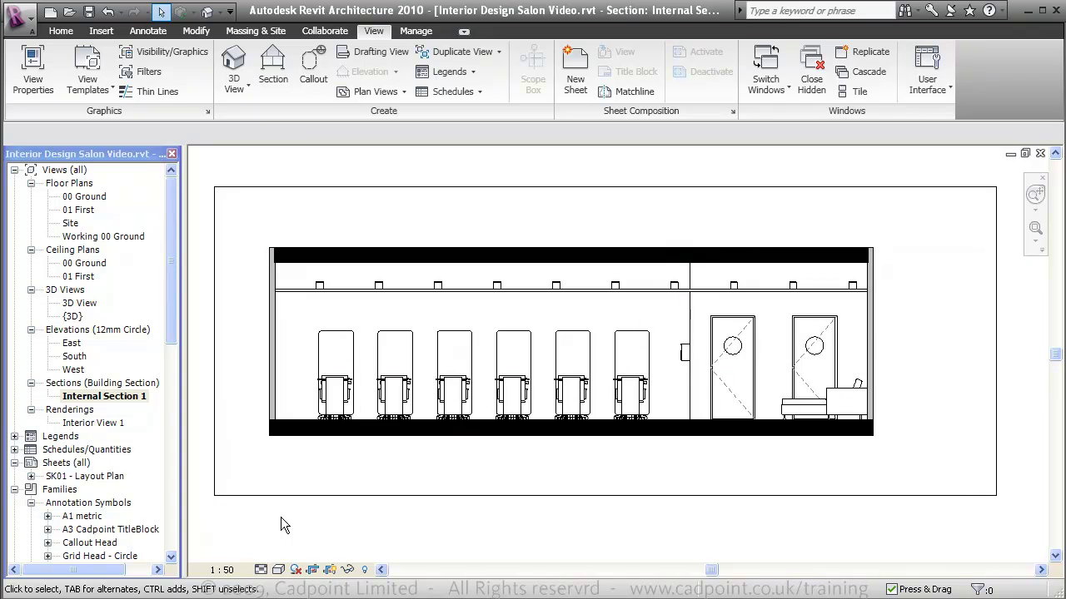
pyautogui.doubleClick(106, 480)
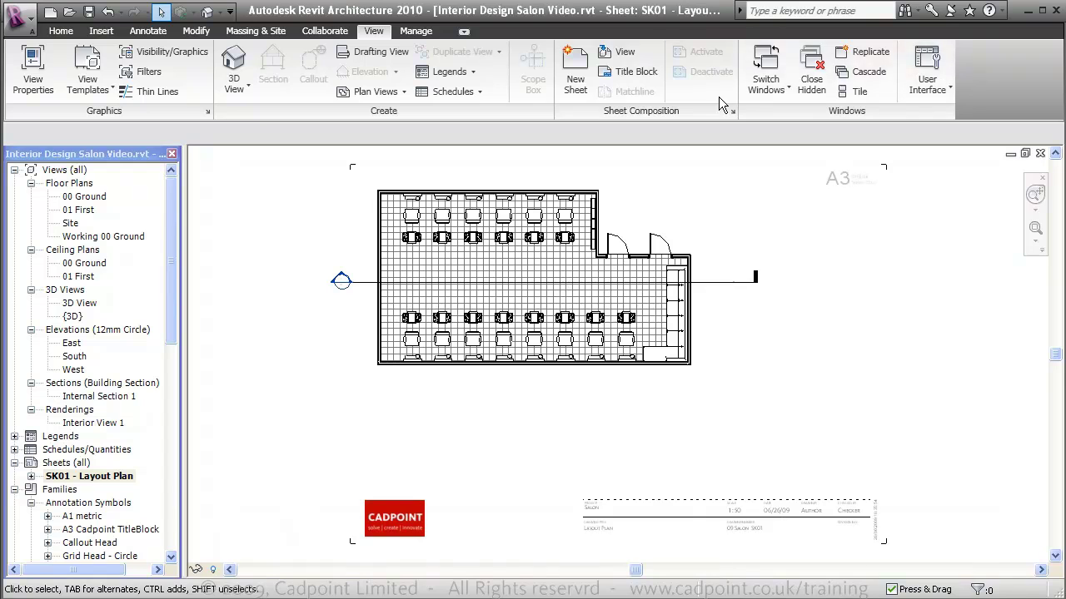
# Add Section: Internal Section 1 to sheet SK01 below the ground plan.
pyautogui.click(624, 51)
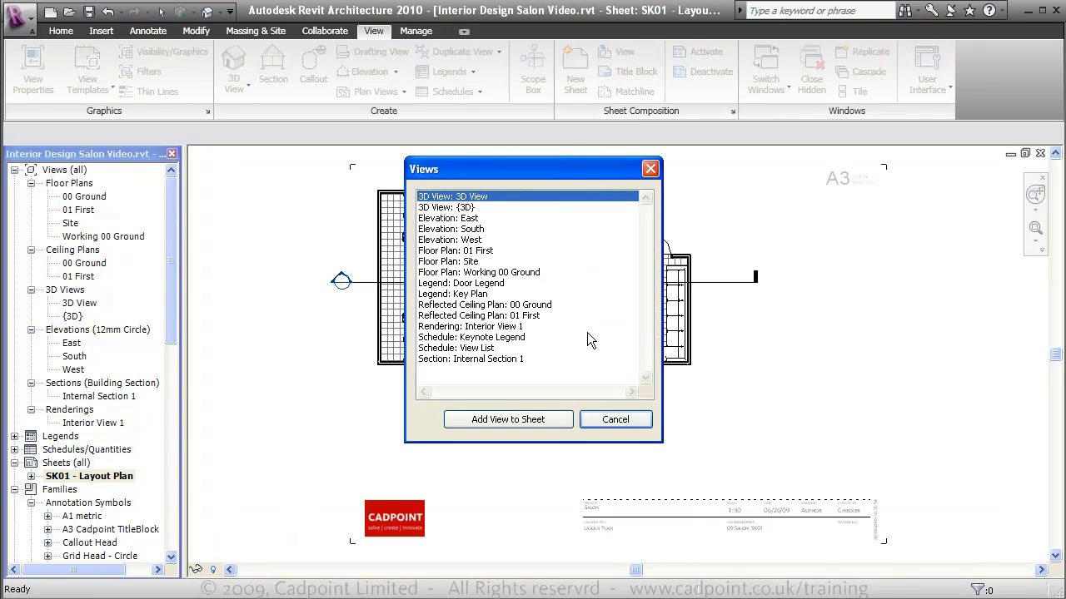
pyautogui.click(513, 360)
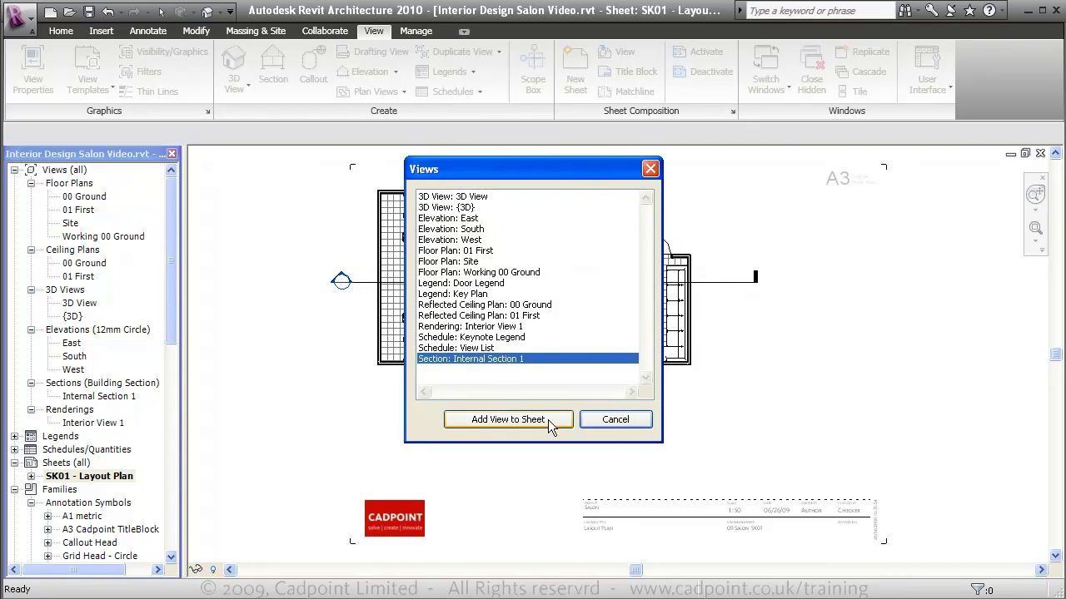
pyautogui.click(508, 420)
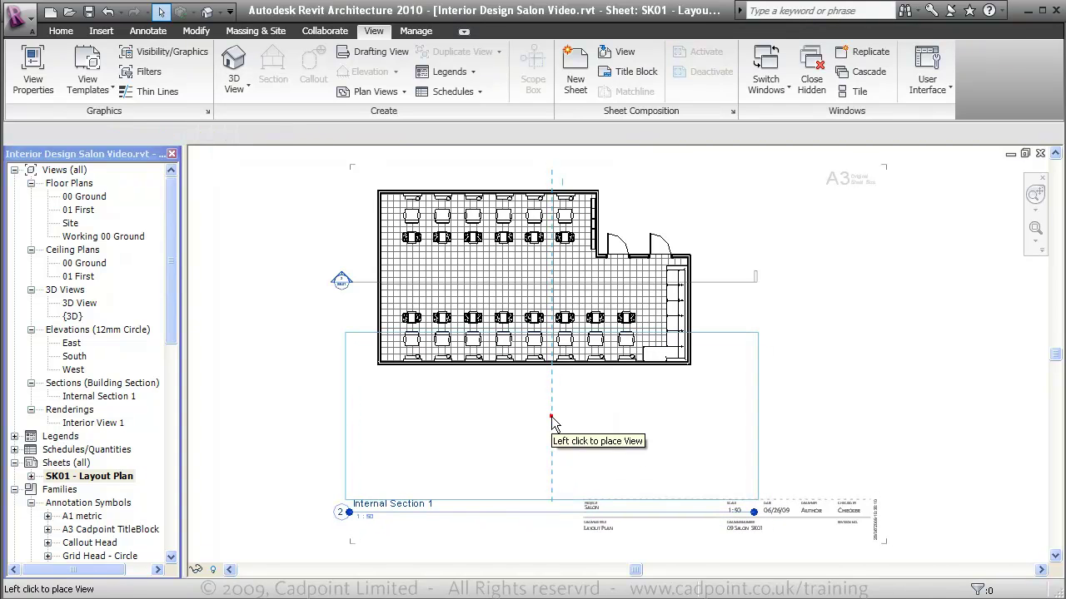
pyautogui.click(553, 421)
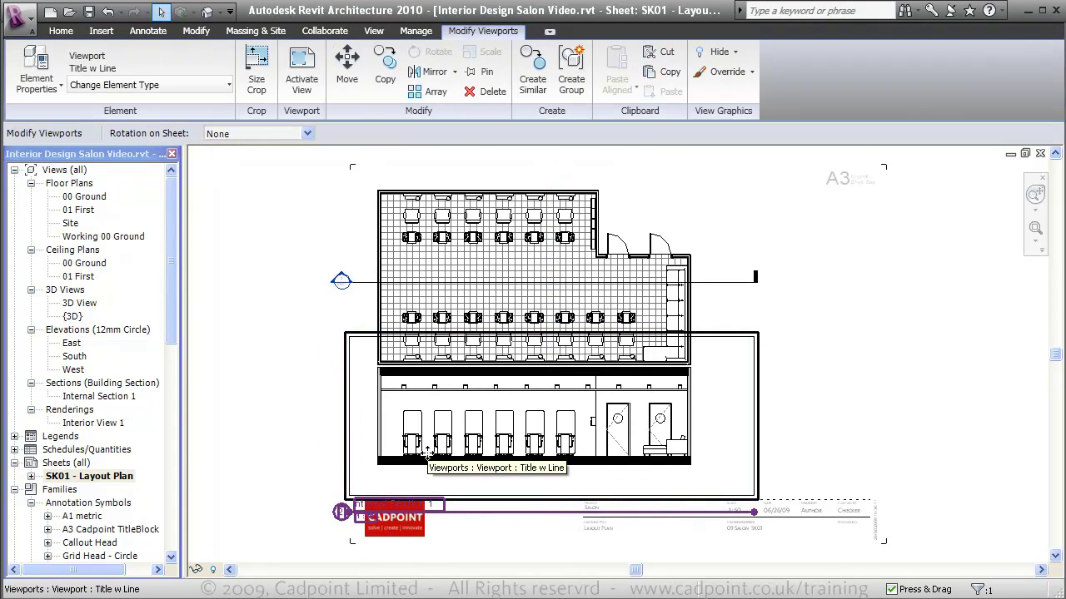
pyautogui.click(906, 441)
pyautogui.scroll(2, 906, 440)
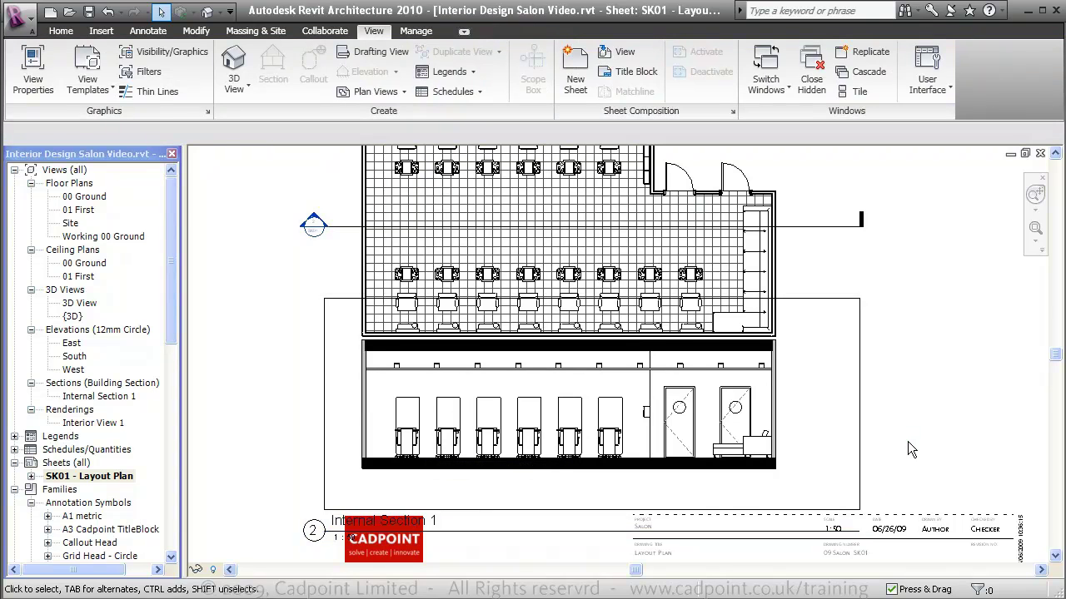
# Change the section viewport's type to No Title.
pyautogui.click(586, 496)
pyautogui.click(148, 85)
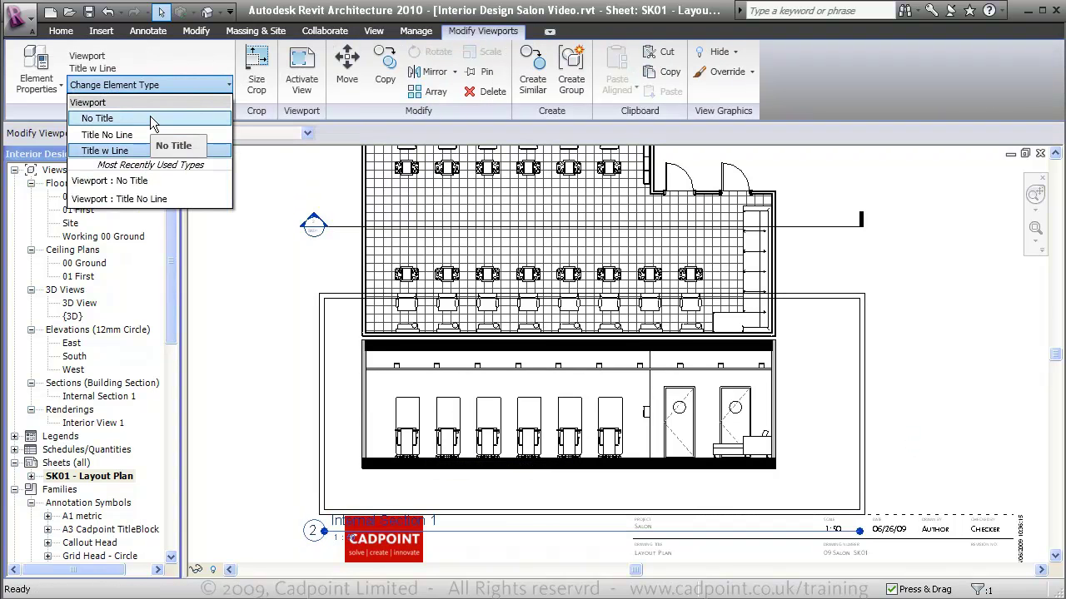
pyautogui.click(149, 118)
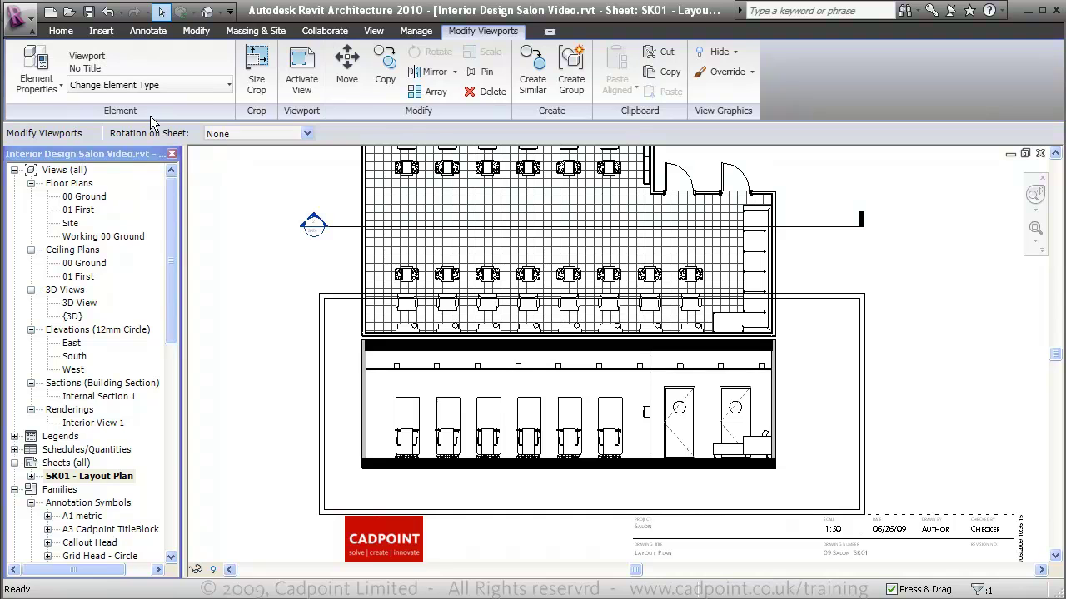
pyautogui.click(866, 506)
# Activate the section viewport and pull its crop boundaries in tight around the salon elevation.
pyautogui.rightClick(814, 454)
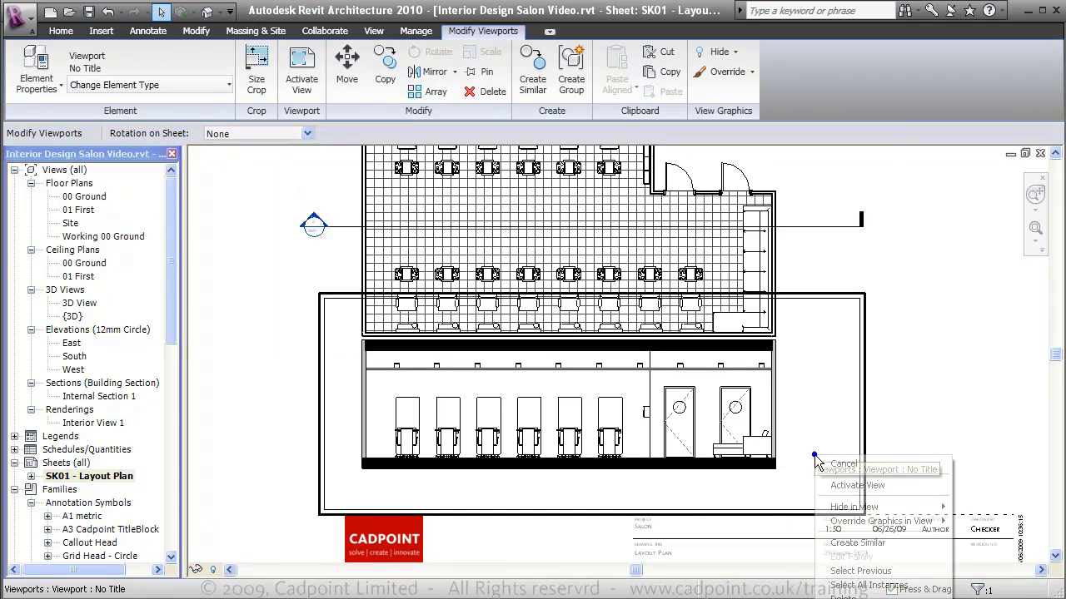
pyautogui.click(863, 488)
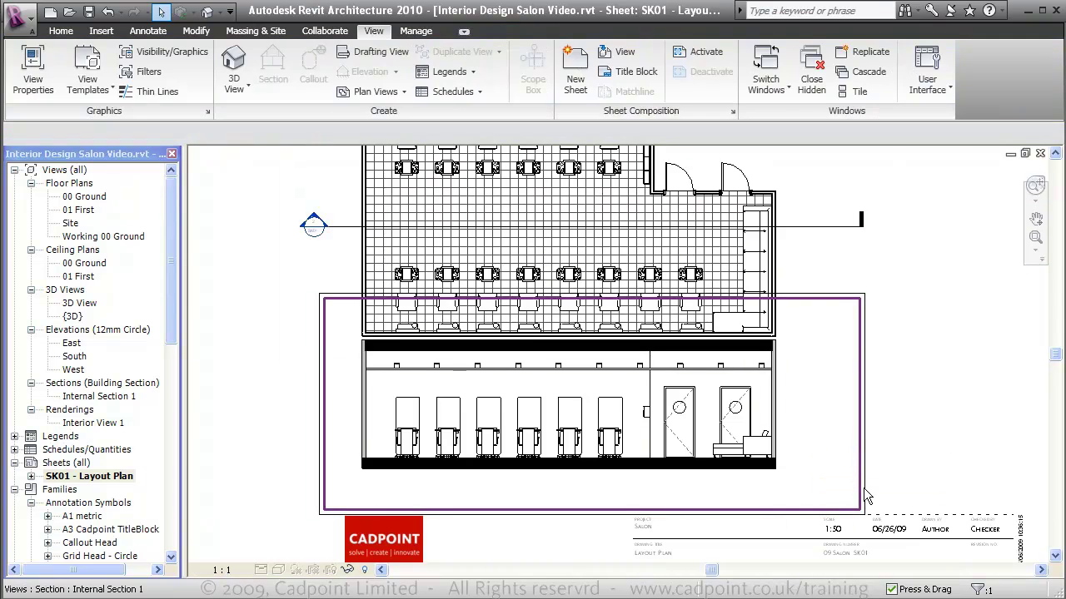
pyautogui.click(346, 298)
pyautogui.moveTo(593, 329); pyautogui.dragTo(592, 329)
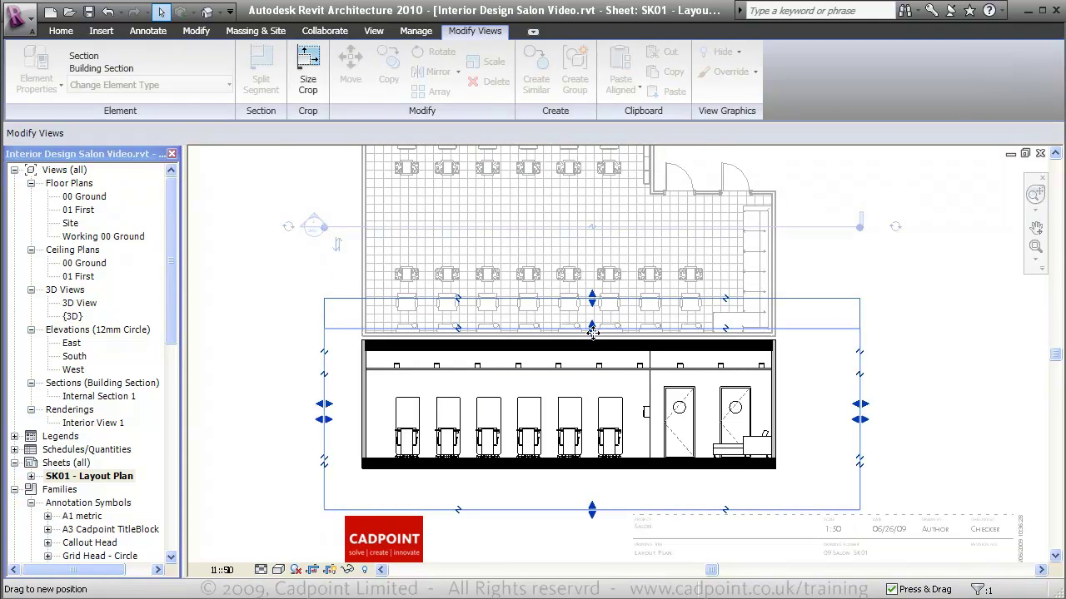
pyautogui.moveTo(861, 422); pyautogui.dragTo(777, 417)
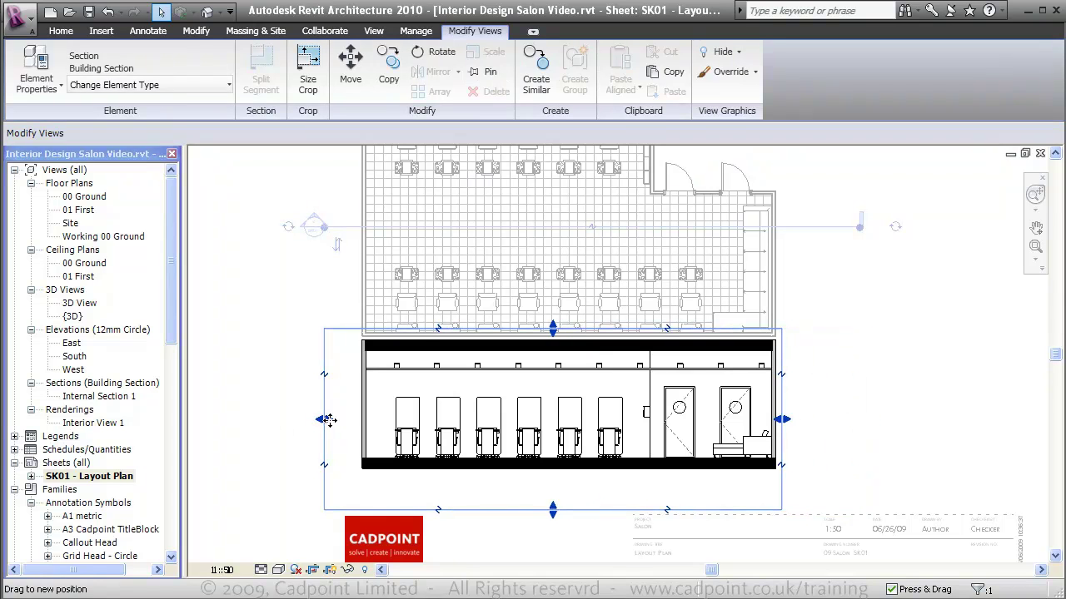
pyautogui.moveTo(324, 420); pyautogui.dragTo(353, 420)
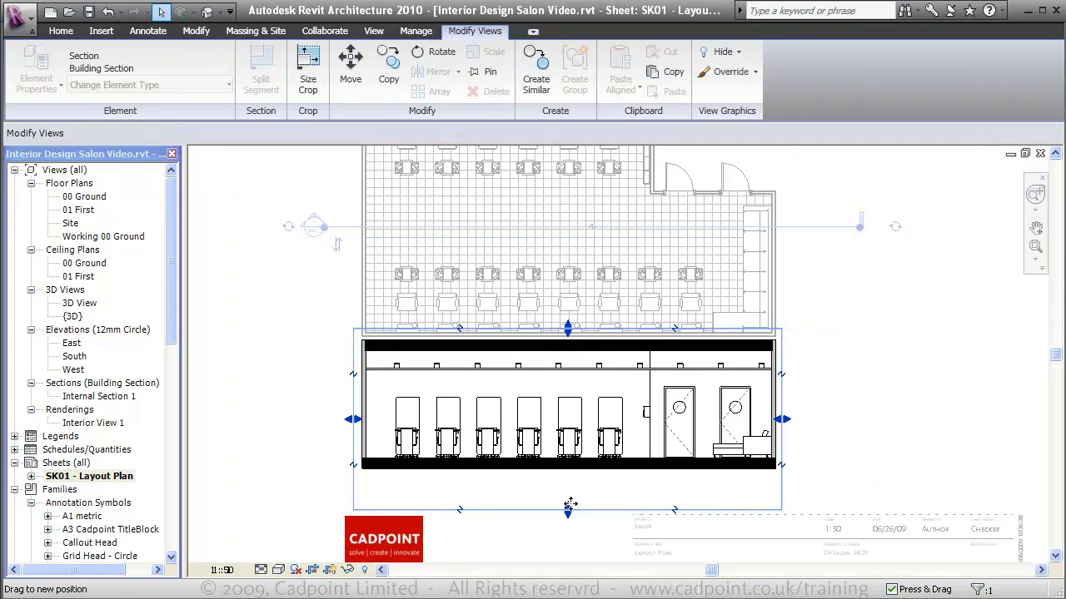
pyautogui.moveTo(567, 509); pyautogui.dragTo(568, 471)
# Deactivate the section viewport and select the elevation viewport on the sheet.
pyautogui.click(890, 442)
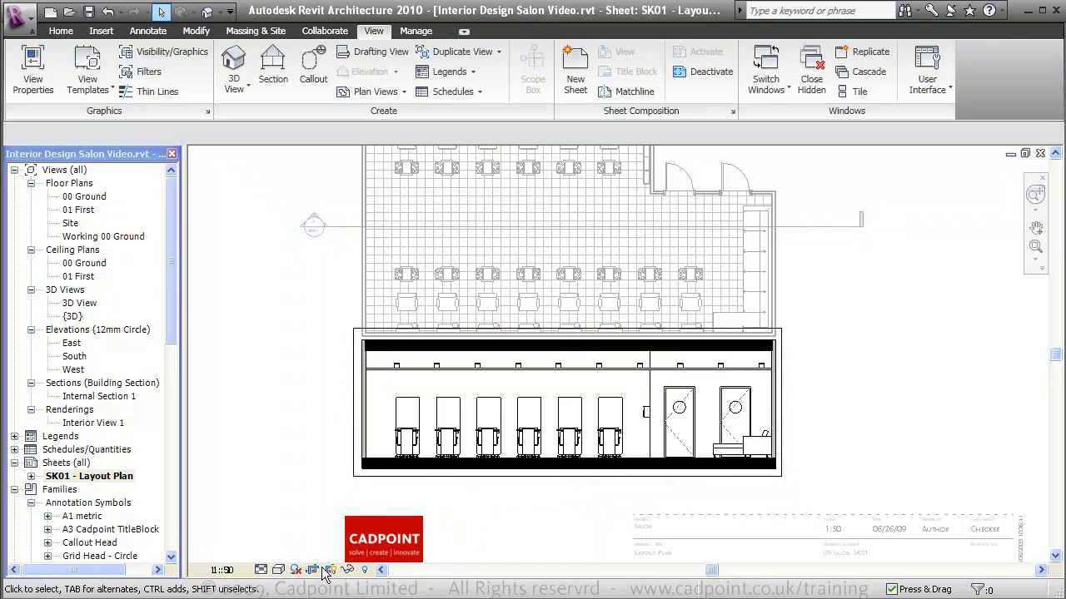
pyautogui.rightClick(702, 398)
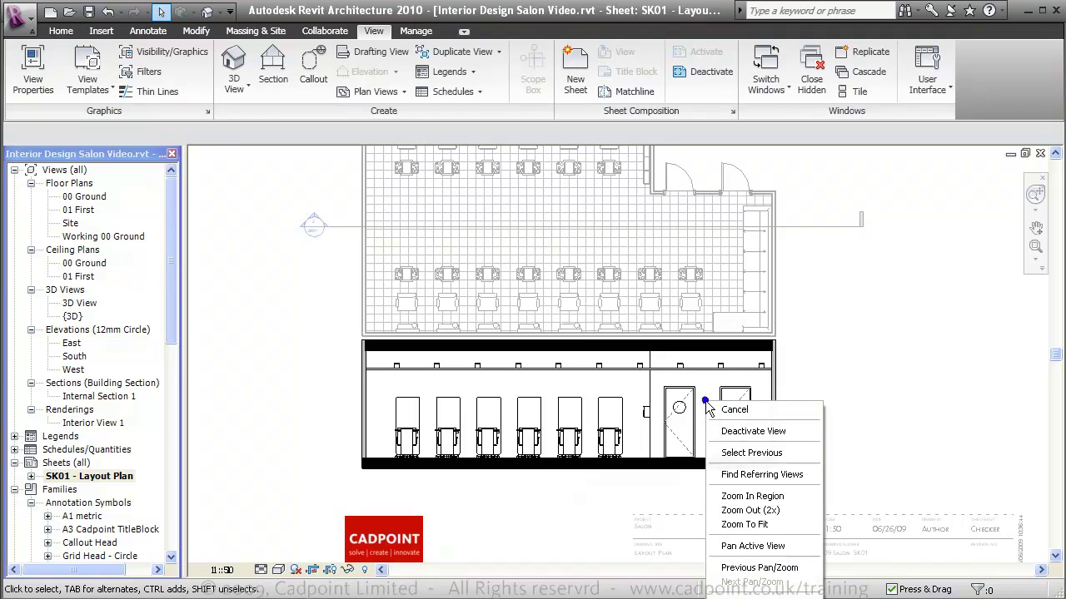
pyautogui.click(727, 432)
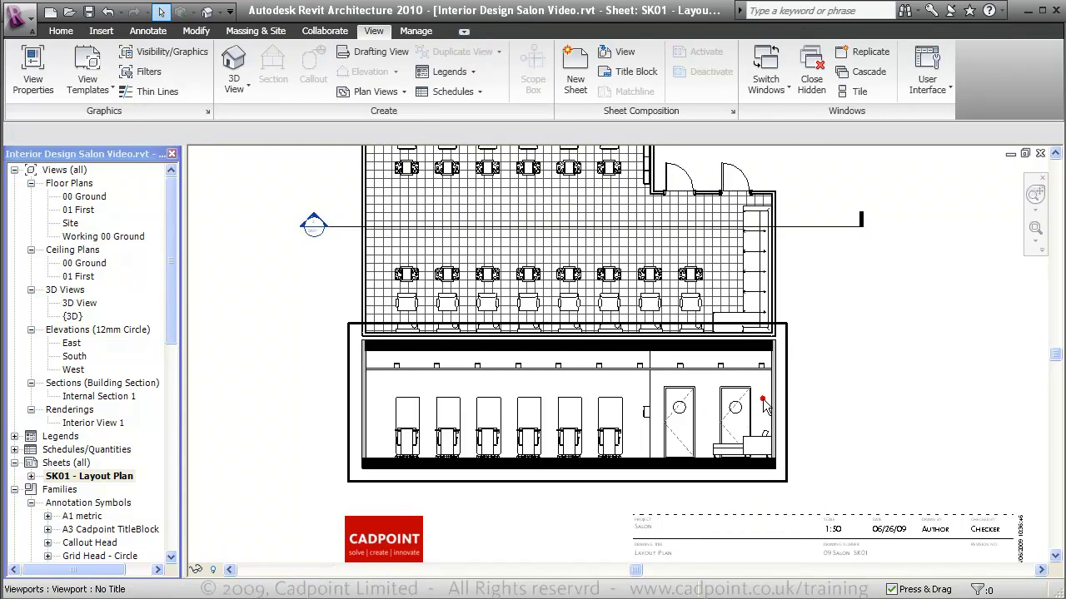
pyautogui.click(765, 407)
# Nudge the elevation viewport slightly down, then deselect it.
pyautogui.press('Down')
pyautogui.press('Down')
pyautogui.press('Down')
pyautogui.press('Down')
pyautogui.press('Down')
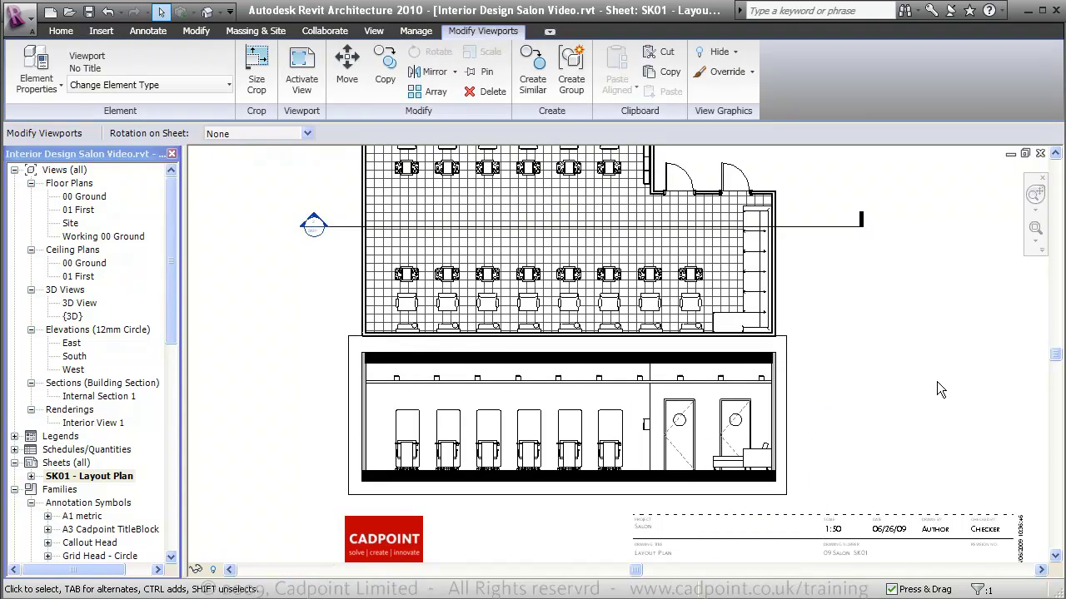
pyautogui.click(935, 382)
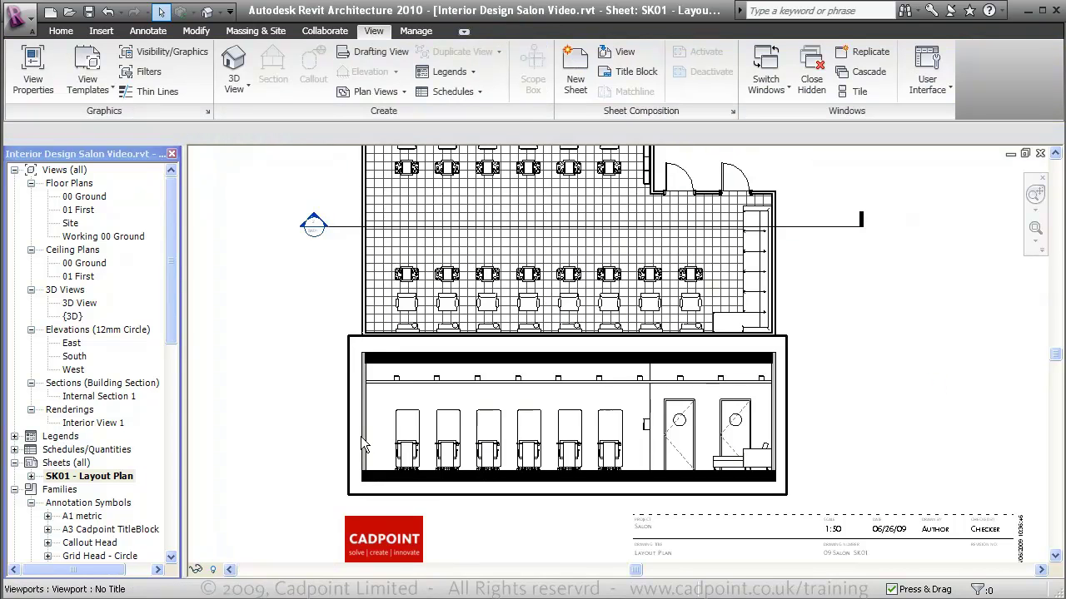
pyautogui.scroll(-2, 361, 437)
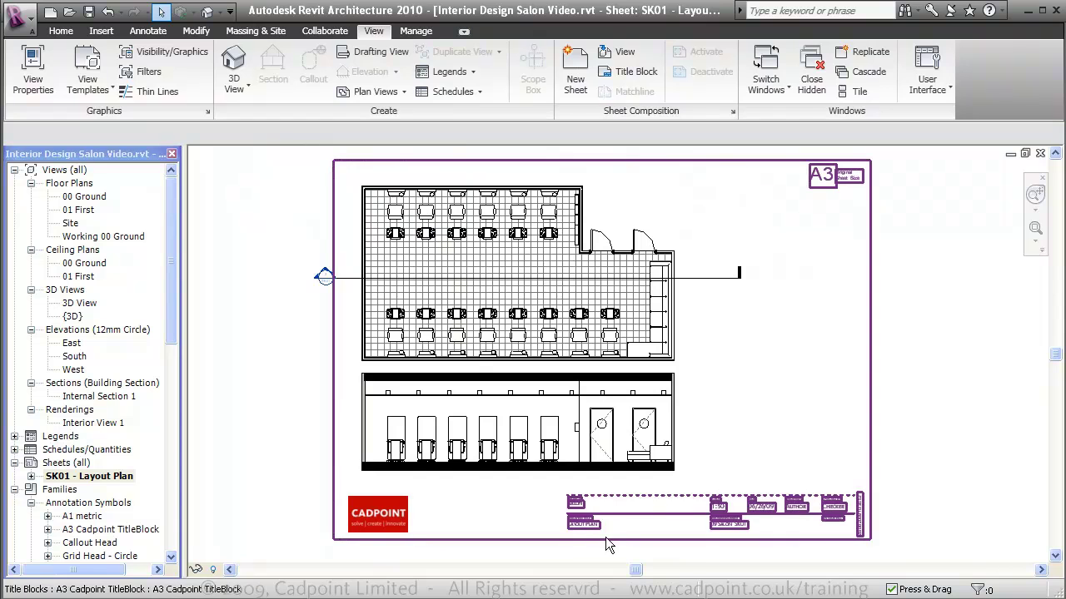
# Append '& Section' to the 'Layout Plan' sheet name in the SK01 title block.
pyautogui.click(587, 524)
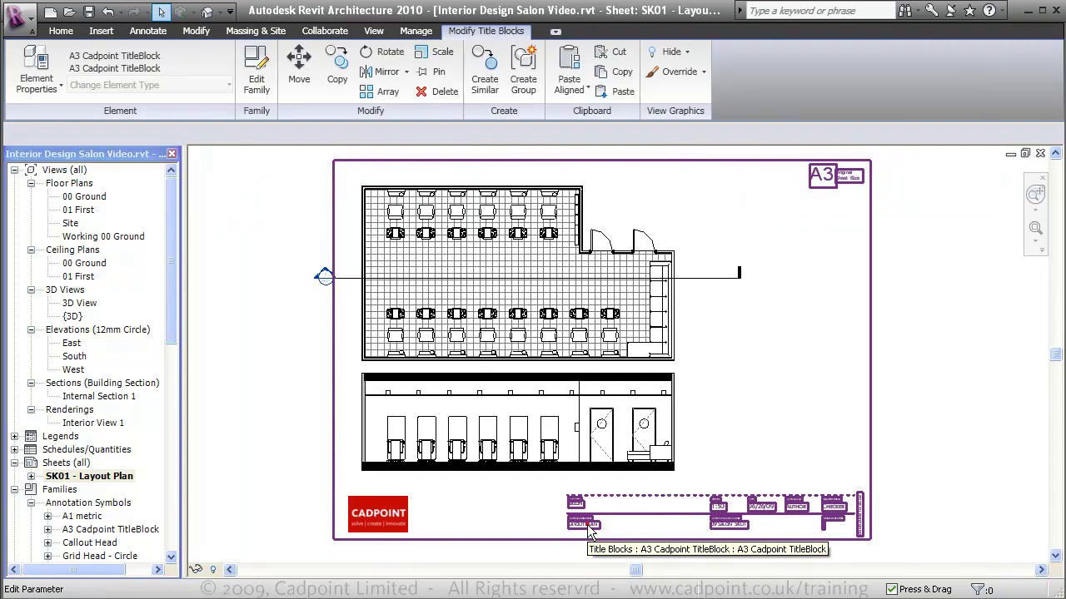
pyautogui.click(587, 526)
pyautogui.click(639, 532)
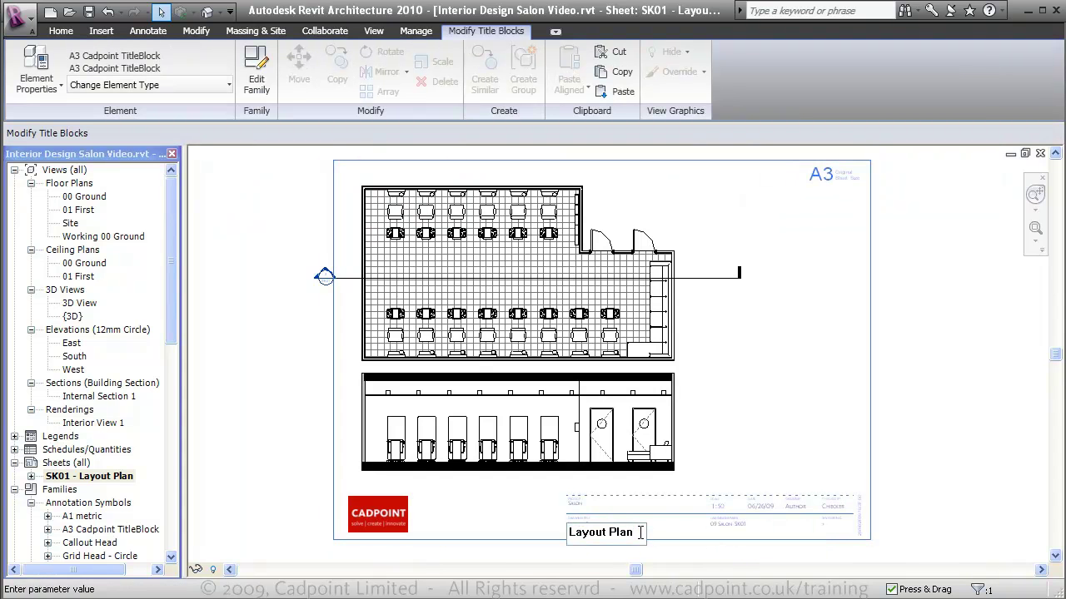
pyautogui.write('& Section')
pyautogui.press('Return')
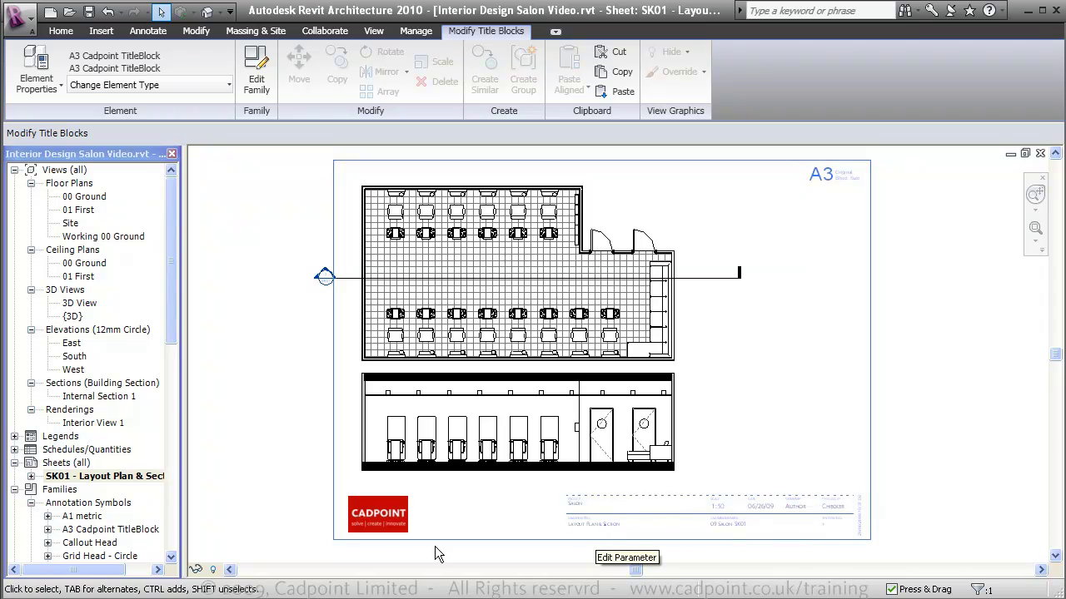
pyautogui.click(148, 479)
pyautogui.click(233, 442)
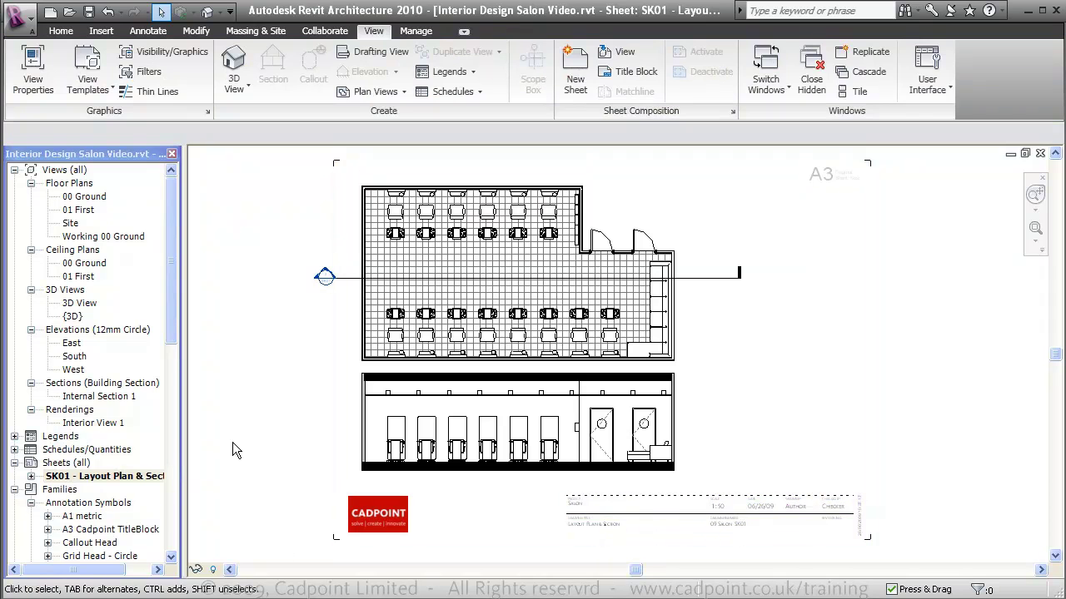
# Create sheet SK02 with the A3 Cadpoint TitleBlock and drag Interior View 1 onto it.
pyautogui.rightClick(73, 466)
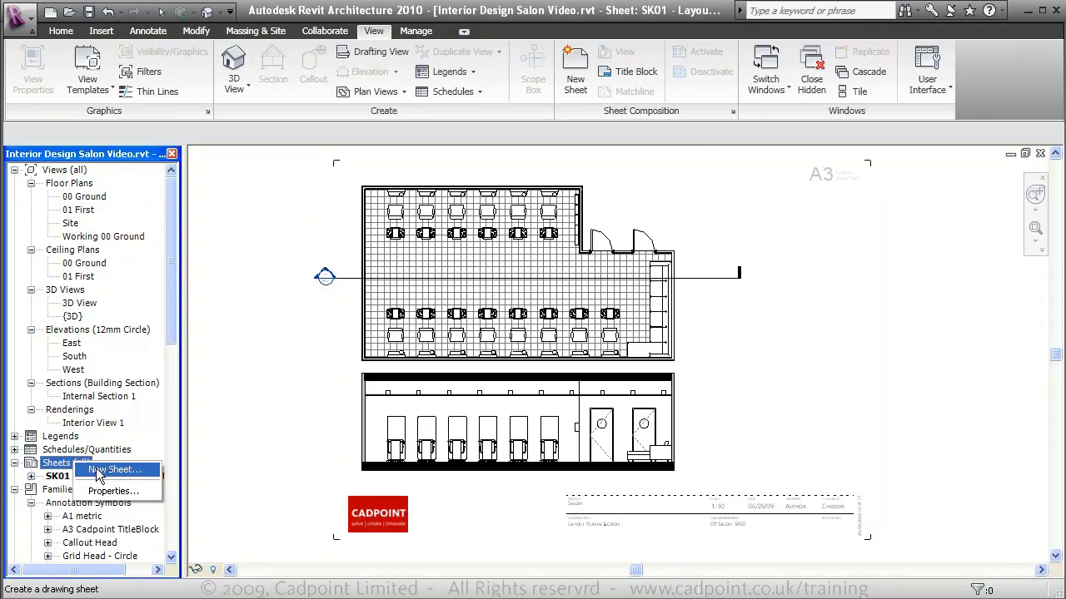
pyautogui.click(98, 471)
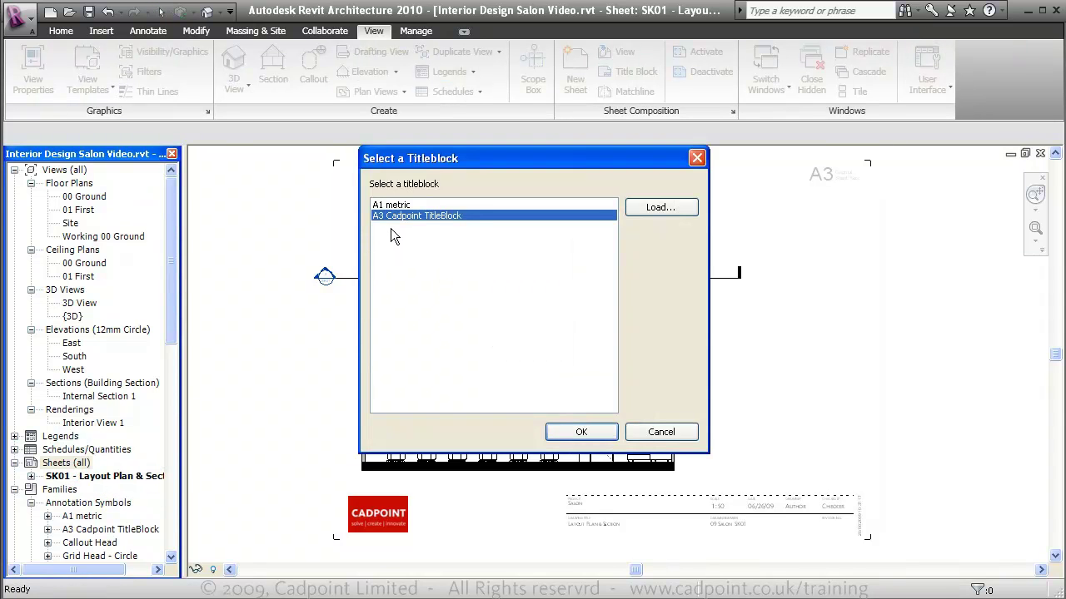
pyautogui.click(572, 430)
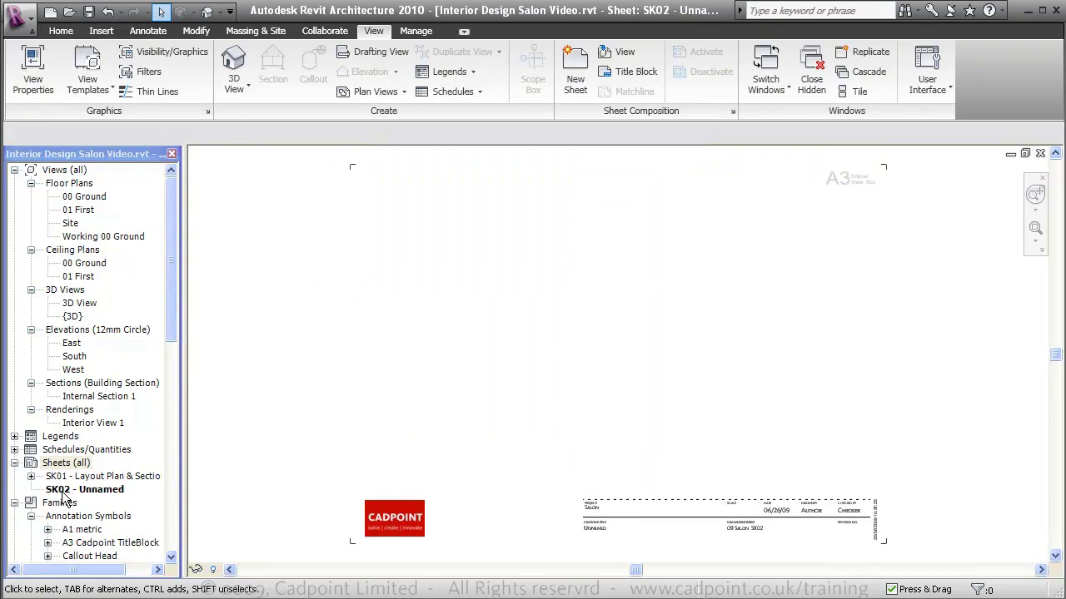
pyautogui.click(74, 424)
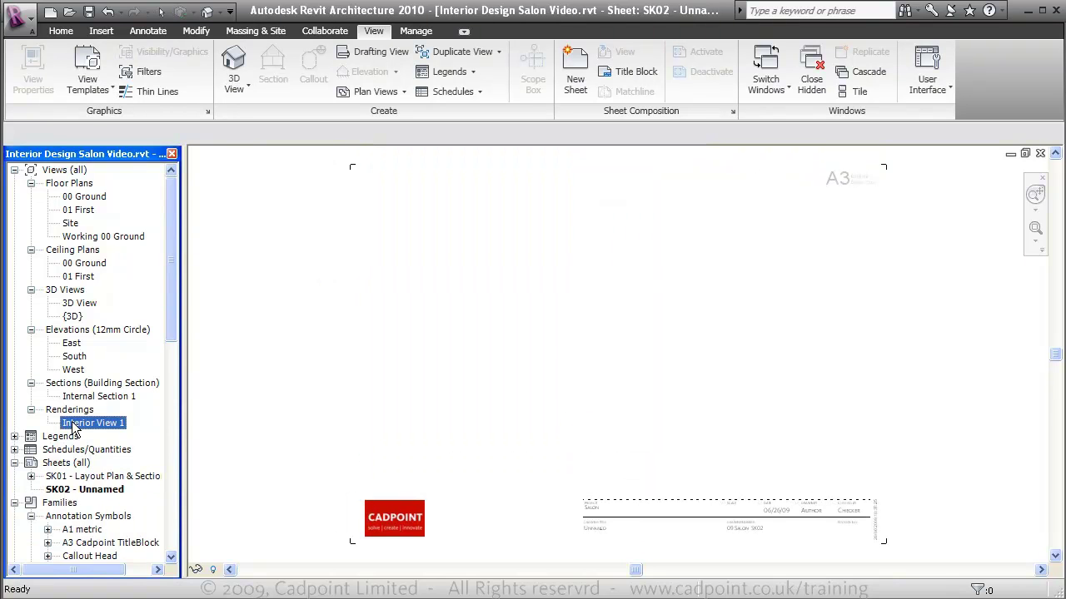
pyautogui.moveTo(74, 425); pyautogui.dragTo(424, 271)
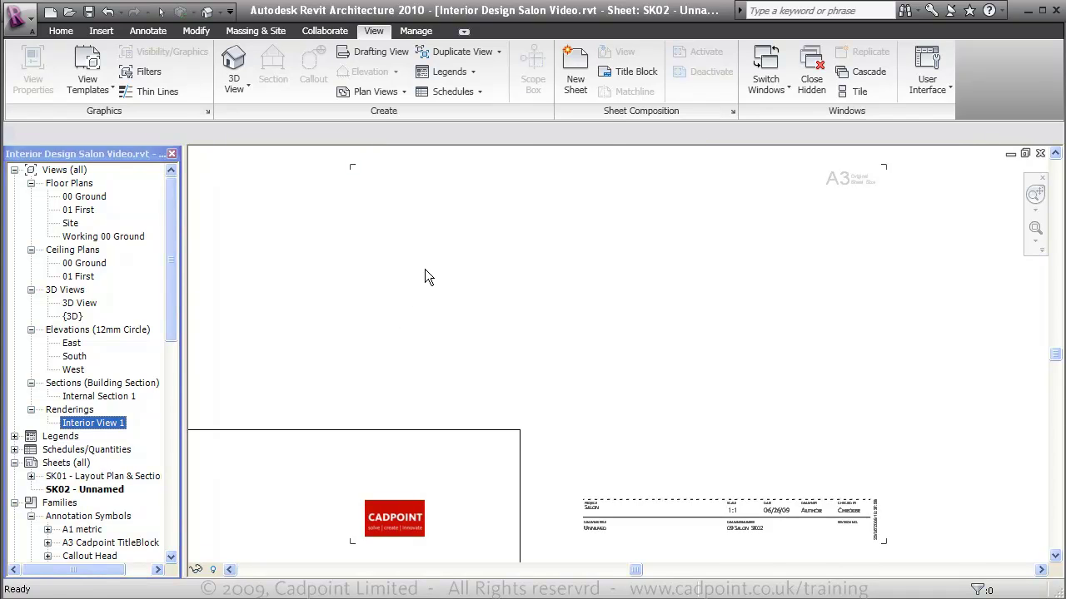
# Place Interior View 1 as a No Title viewport and move it down-right above the title block.
pyautogui.click(531, 289)
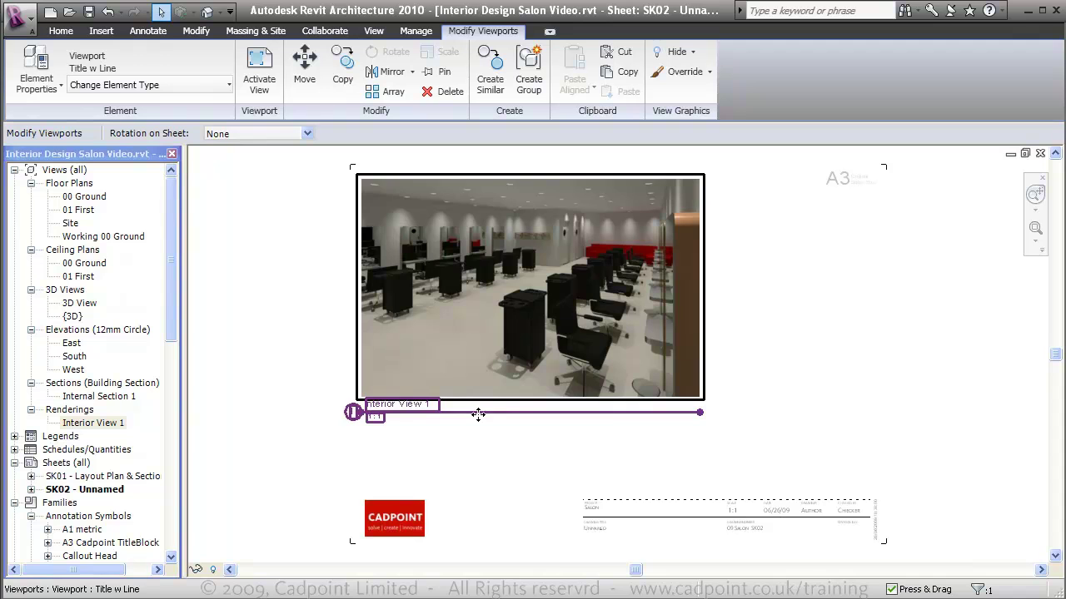
pyautogui.click(210, 86)
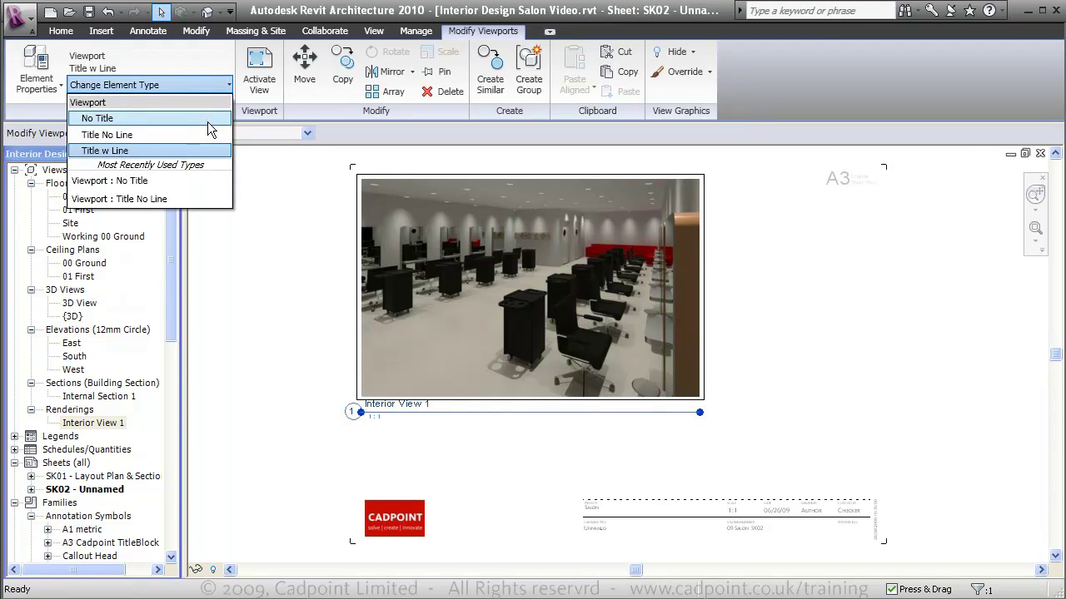
pyautogui.click(208, 118)
pyautogui.click(528, 446)
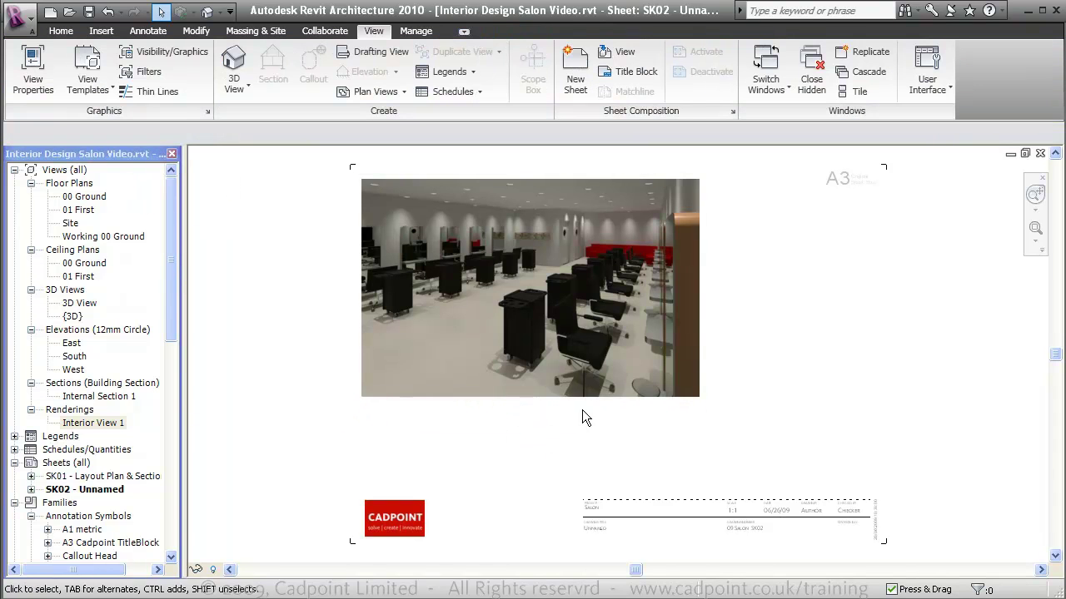
pyautogui.click(543, 400)
pyautogui.moveTo(543, 400); pyautogui.dragTo(702, 484)
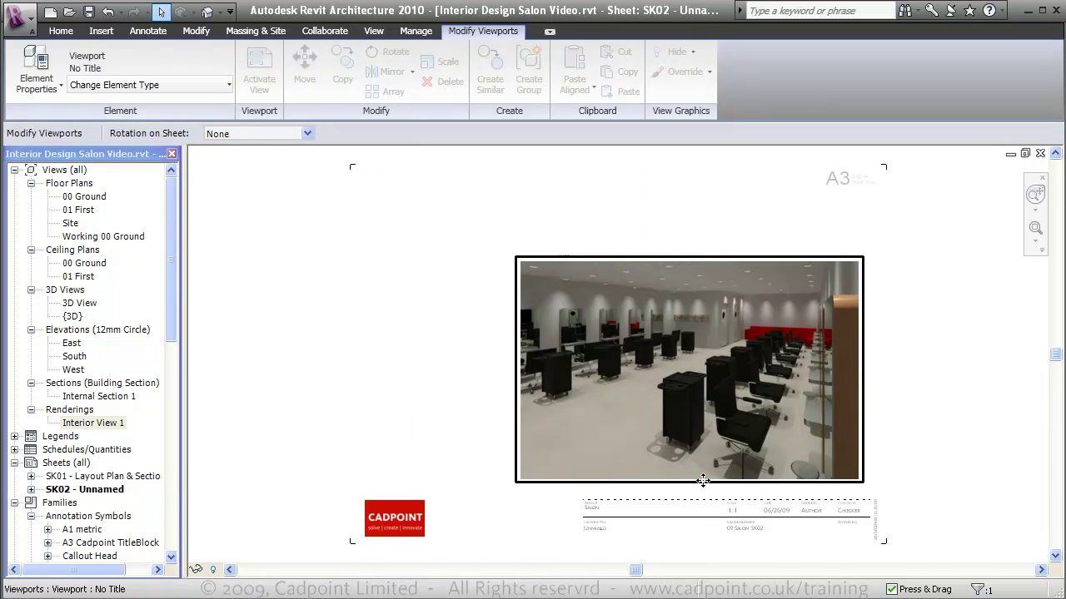
pyautogui.click(429, 405)
pyautogui.click(84, 197)
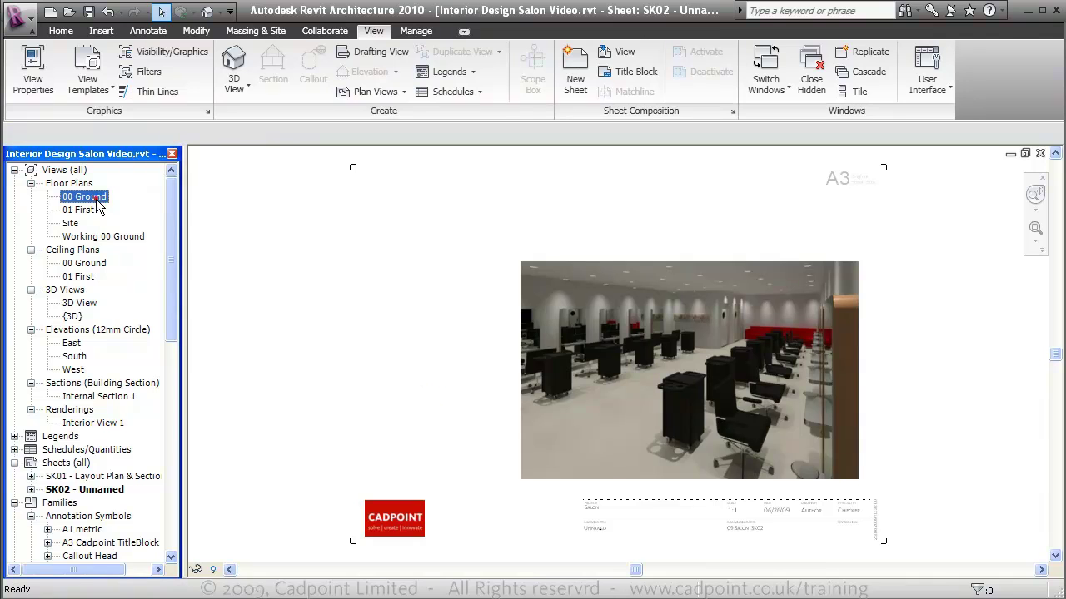
# Duplicate the 00 Ground plan with its detailing.
pyautogui.rightClick(90, 196)
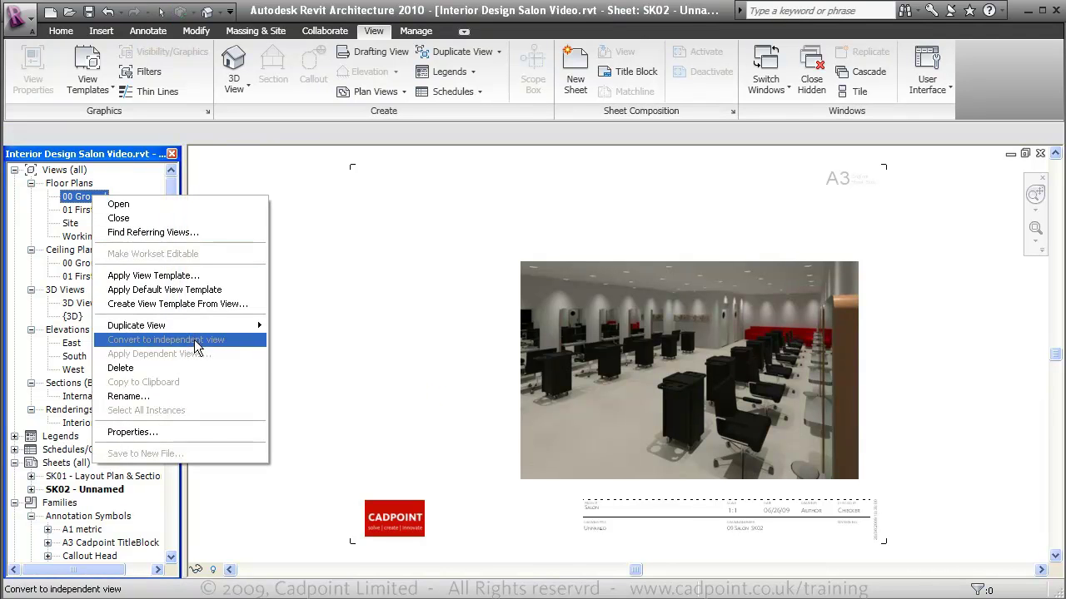
pyautogui.moveTo(250, 325)
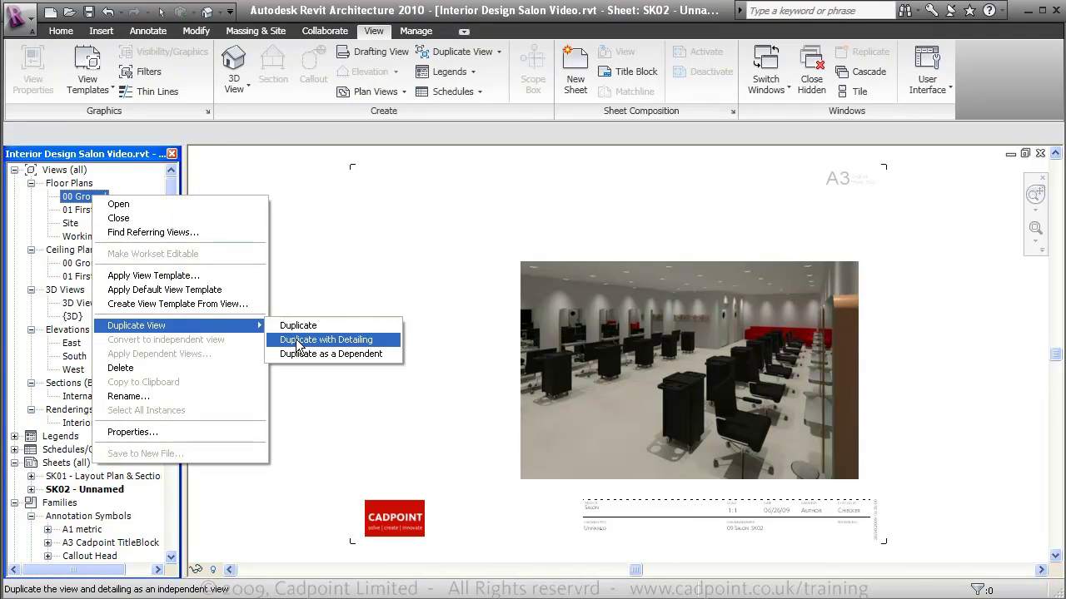
pyautogui.click(297, 341)
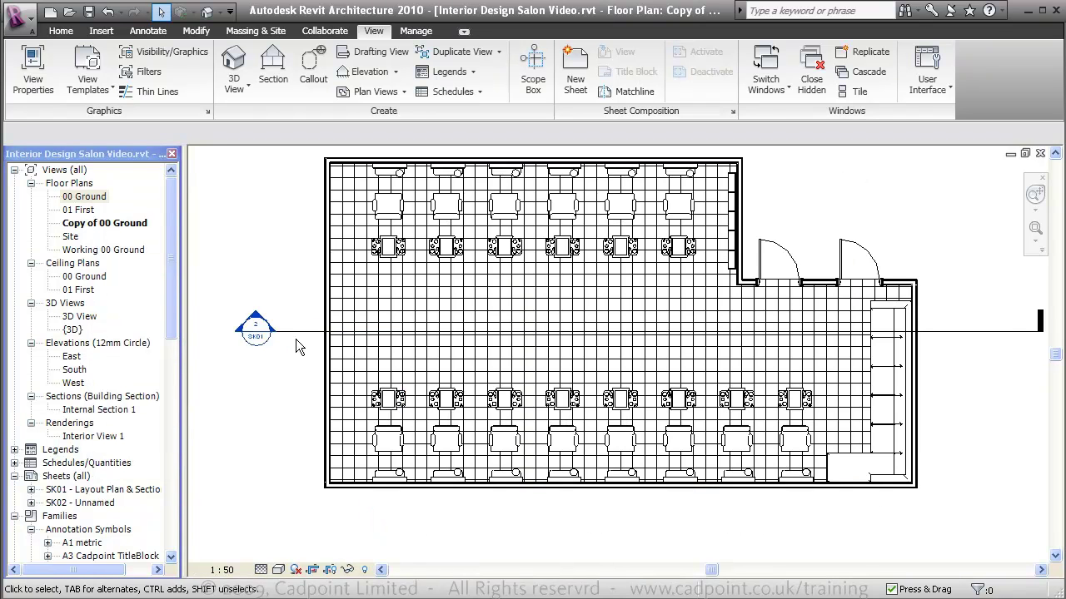
# Change the copy's detail level, set its scale to 1 : 100, and drag it onto SK02.
pyautogui.click(261, 570)
pyautogui.click(282, 530)
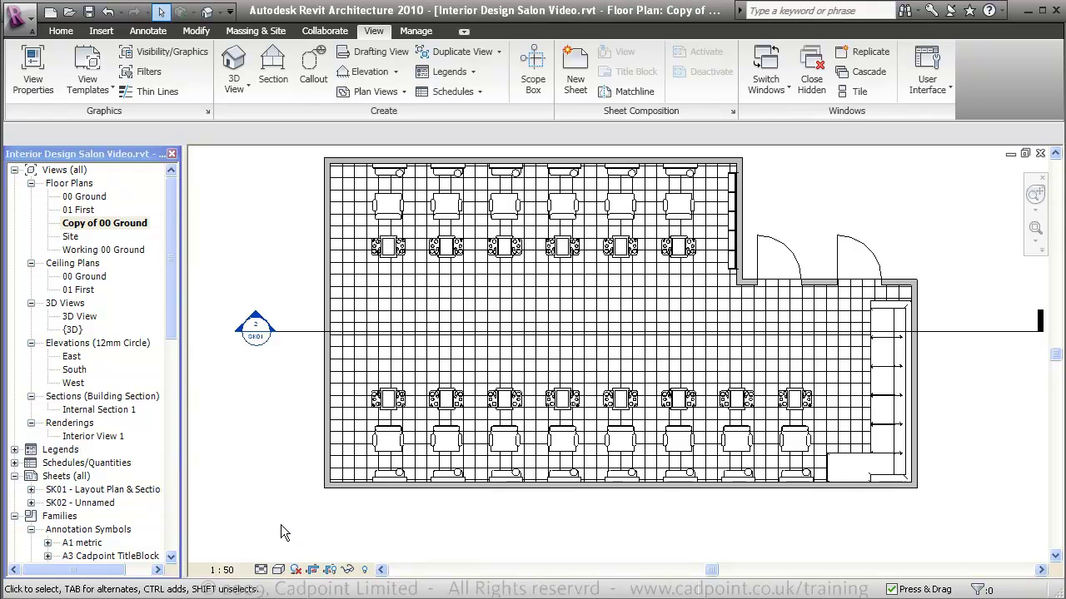
pyautogui.click(220, 570)
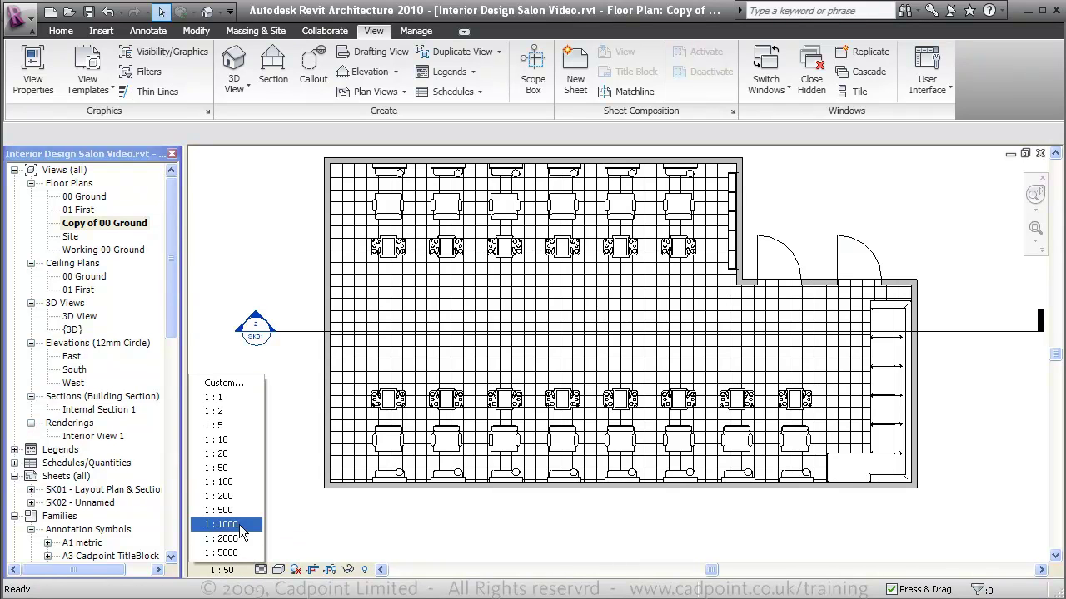
pyautogui.click(237, 482)
pyautogui.moveTo(119, 223); pyautogui.dragTo(92, 506)
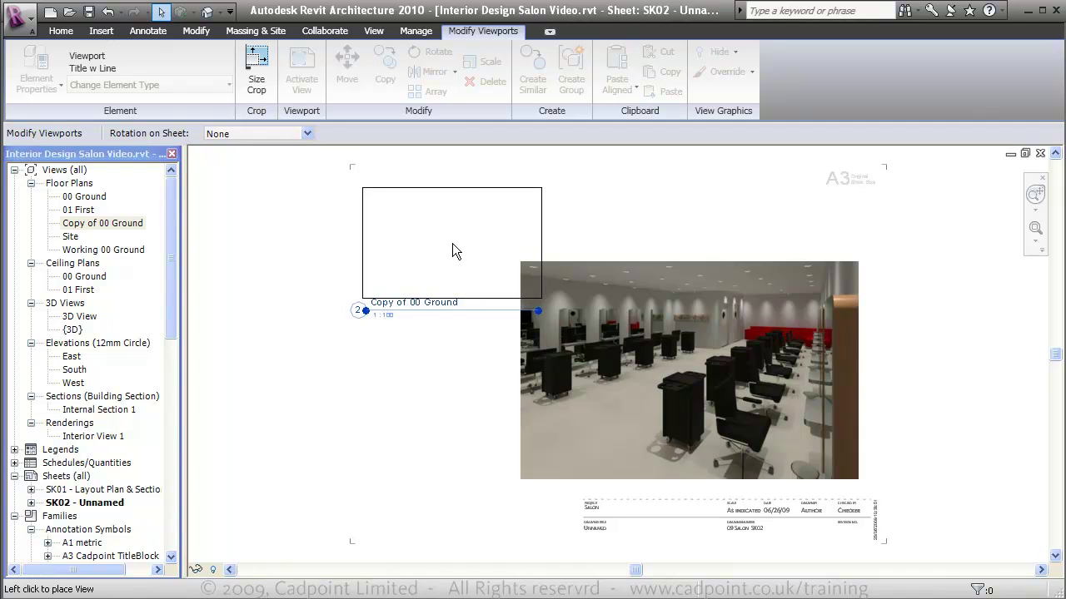
# Place the Copy of 00 Ground viewport at the sheet's upper left with No Title.
pyautogui.click(452, 244)
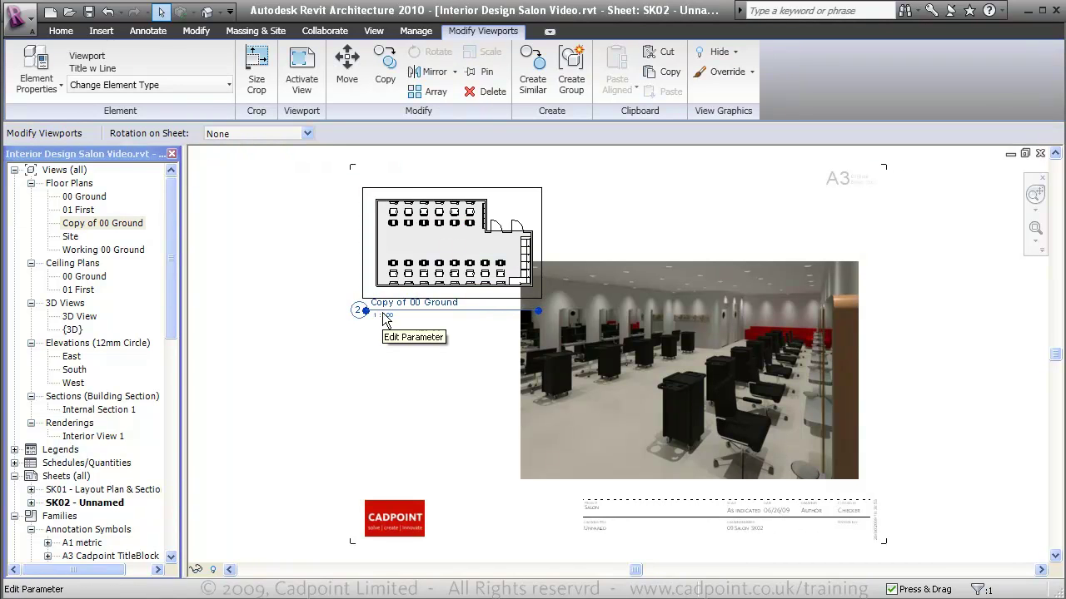
pyautogui.click(182, 84)
pyautogui.click(179, 116)
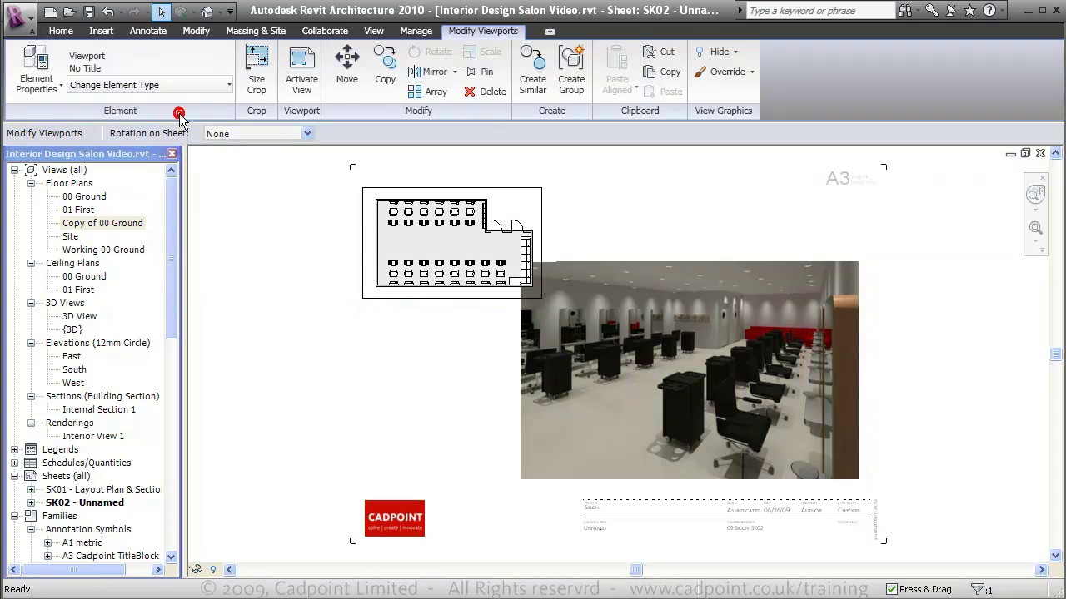
pyautogui.click(429, 373)
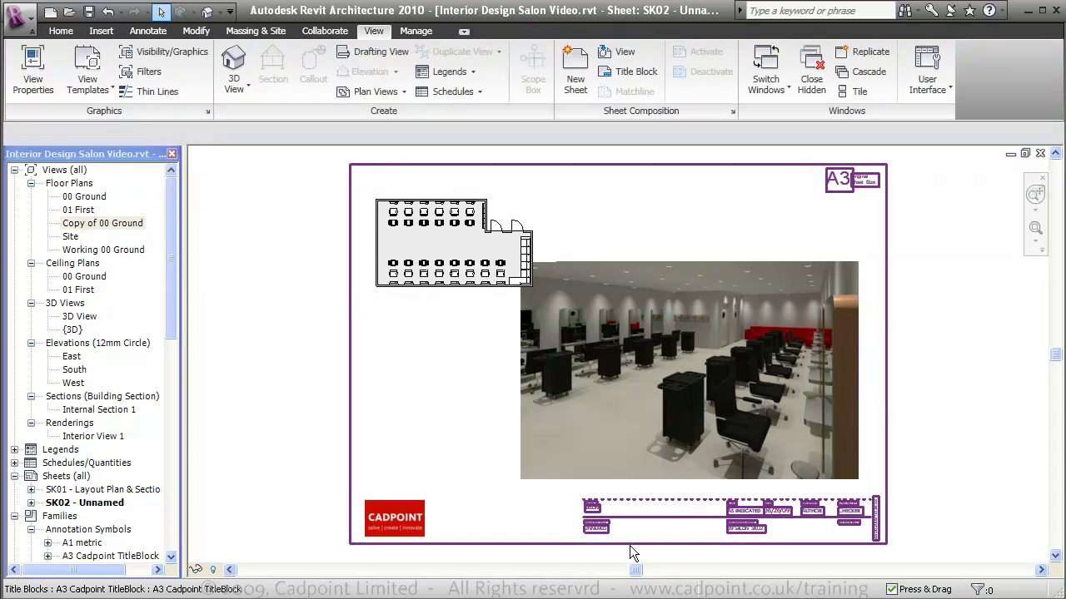
# Retitle sheet SK02 'Internal View 1' in its title block, zoom to fit, and save the project.
pyautogui.scroll(5, 626, 543)
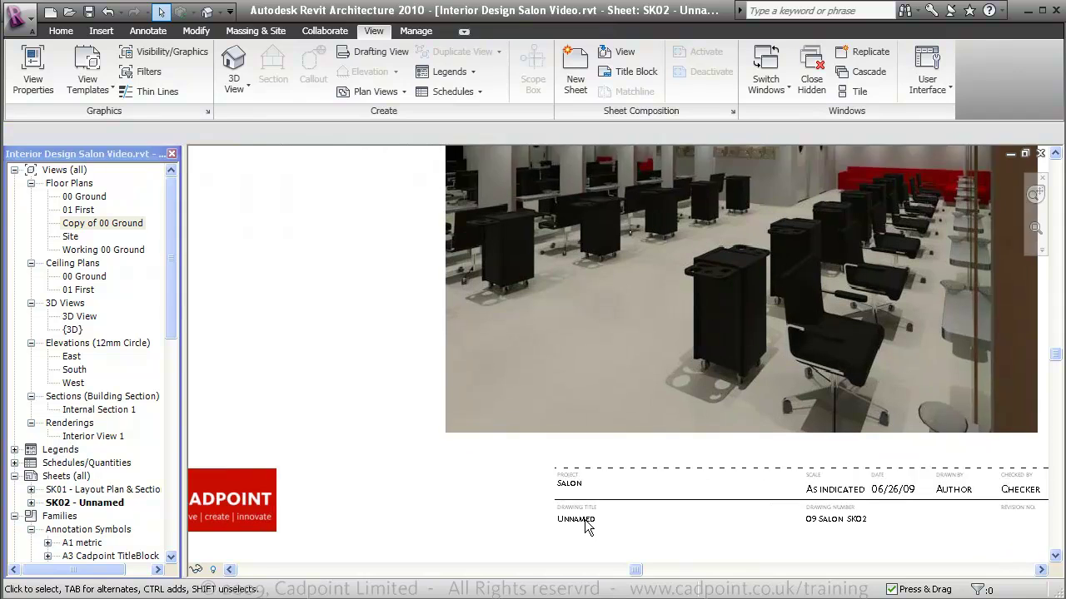
pyautogui.click(585, 518)
pyautogui.click(584, 519)
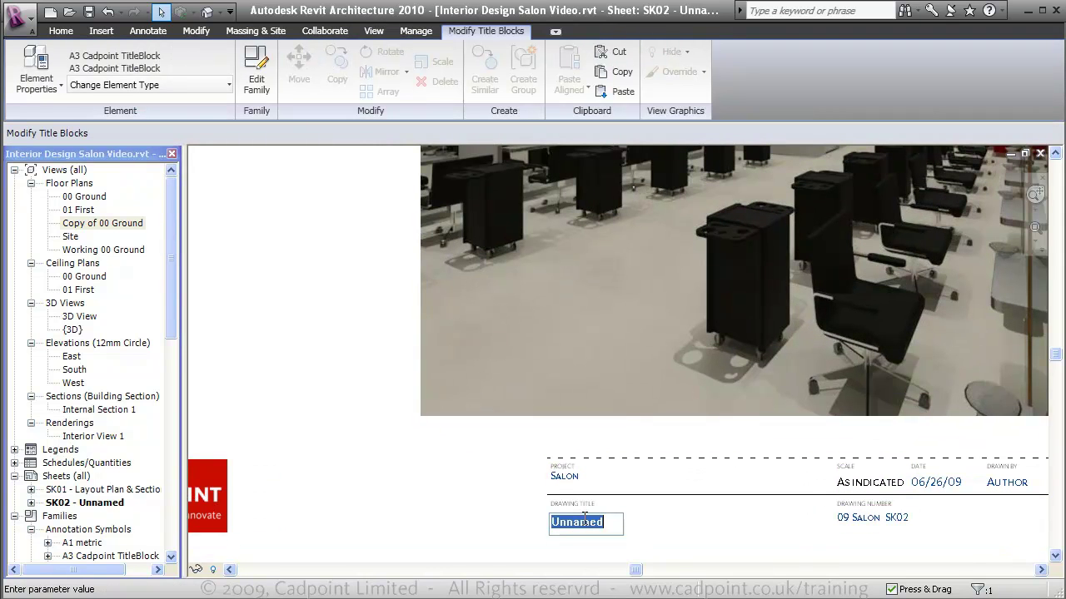
pyautogui.write('Internal')
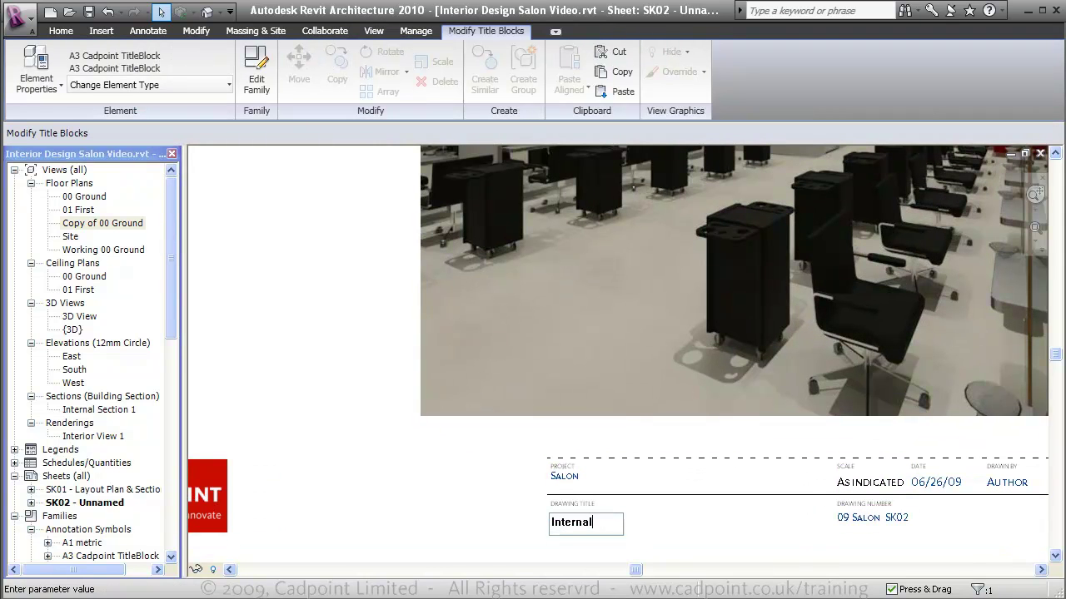
pyautogui.write(' View 1')
pyautogui.click(342, 328)
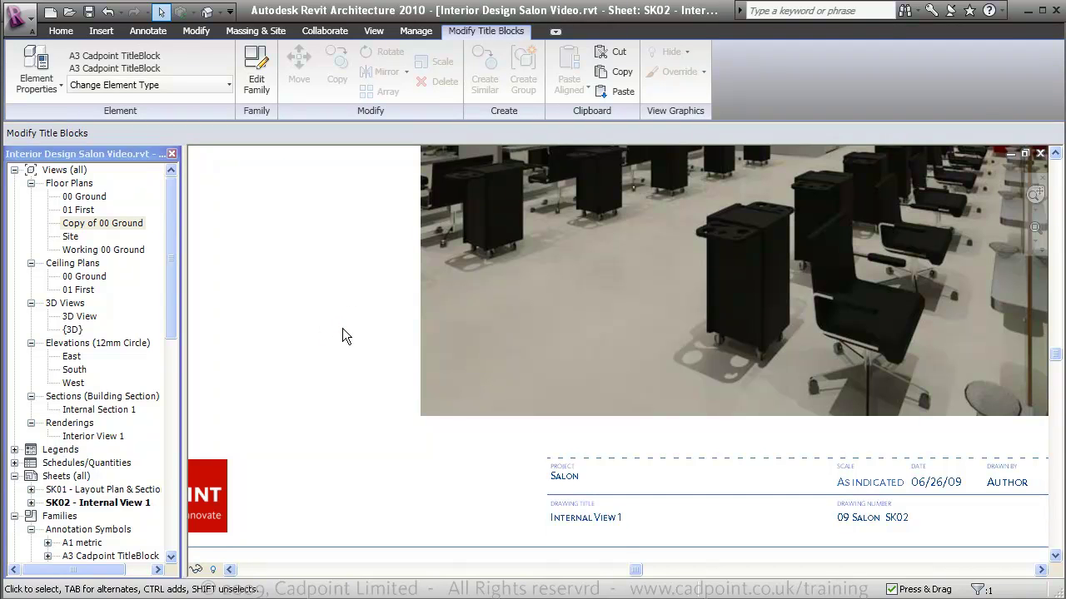
pyautogui.press('z')
pyautogui.press('f')
pyautogui.click(90, 15)
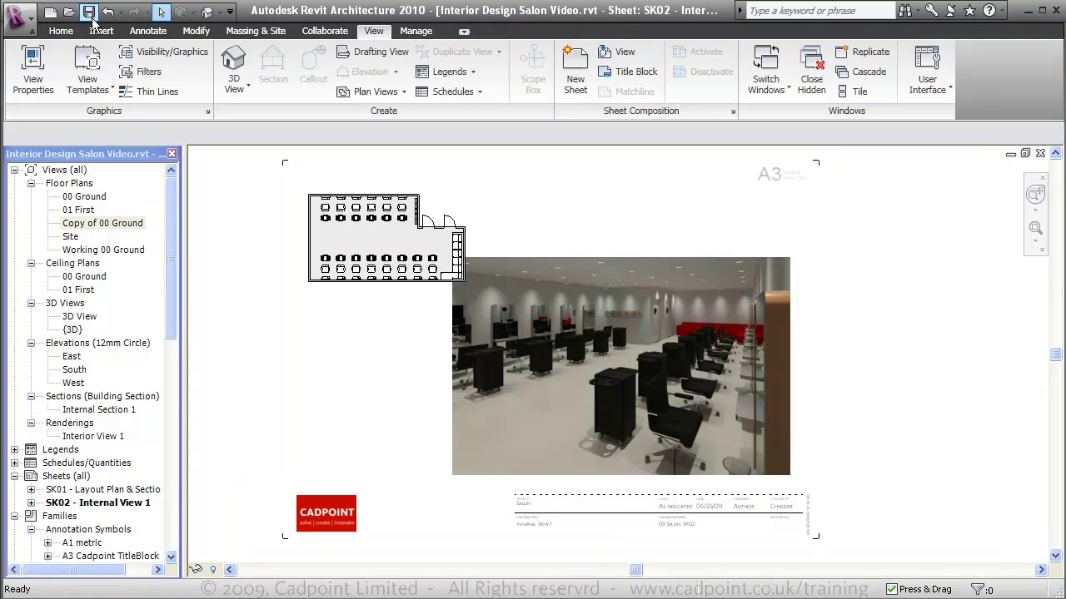
# Open the Print dialog and choose CutePDF Writer as the printer.
pyautogui.click(18, 24)
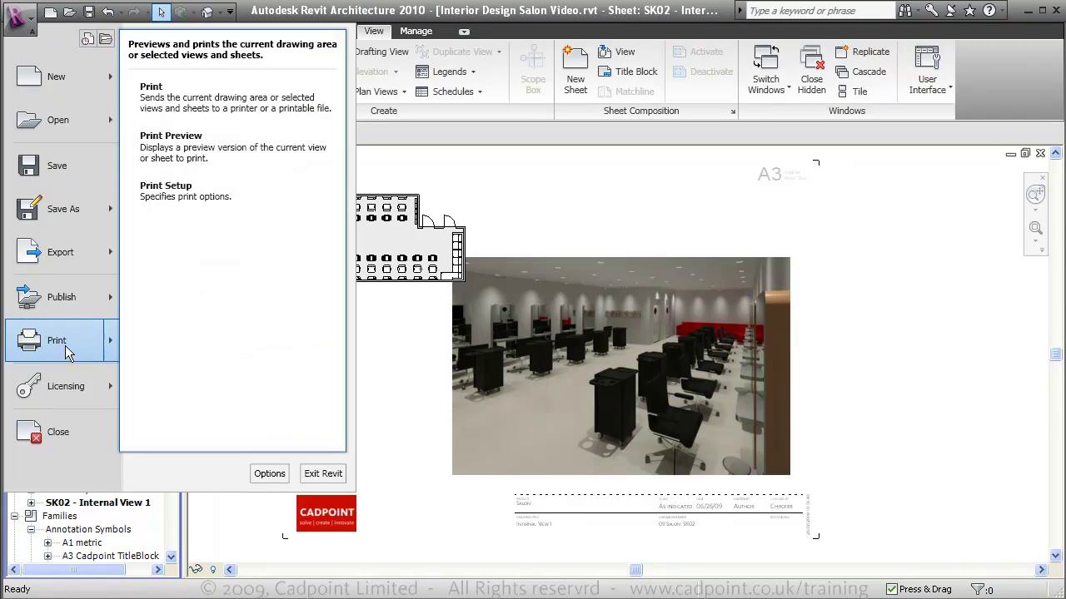
pyautogui.click(65, 346)
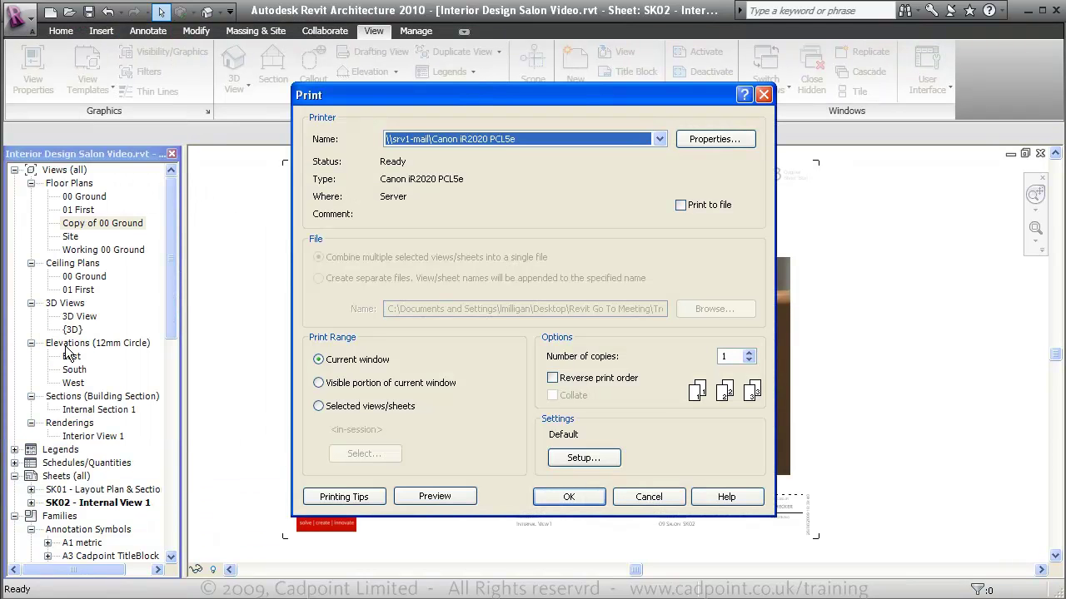
pyautogui.click(504, 141)
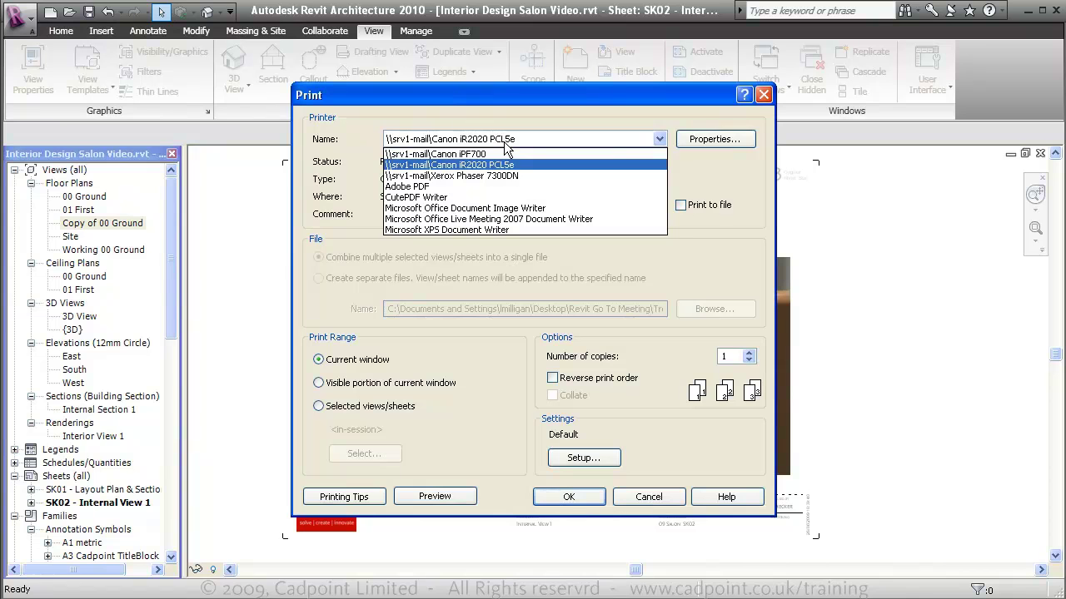
pyautogui.click(492, 198)
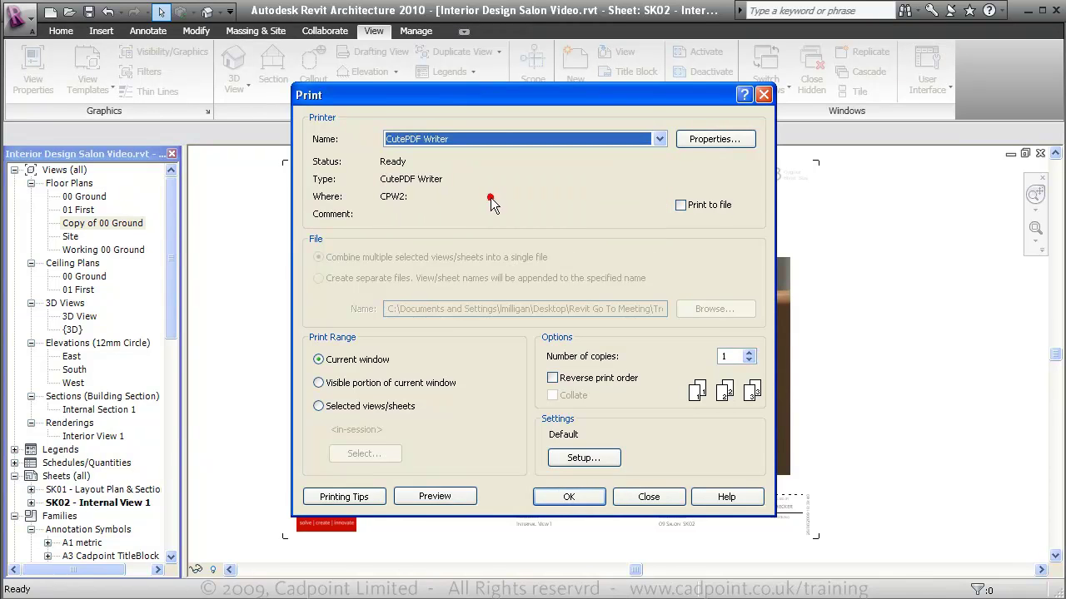
# In print setup, choose A3 paper and 100% zoom instead of fit to page.
pyautogui.click(602, 462)
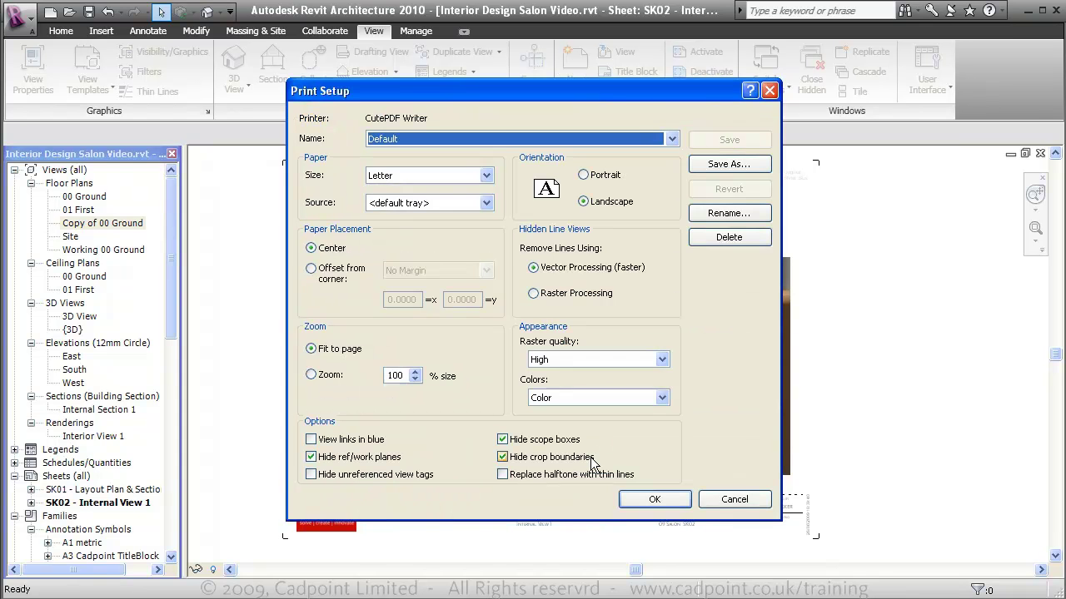
pyautogui.click(472, 177)
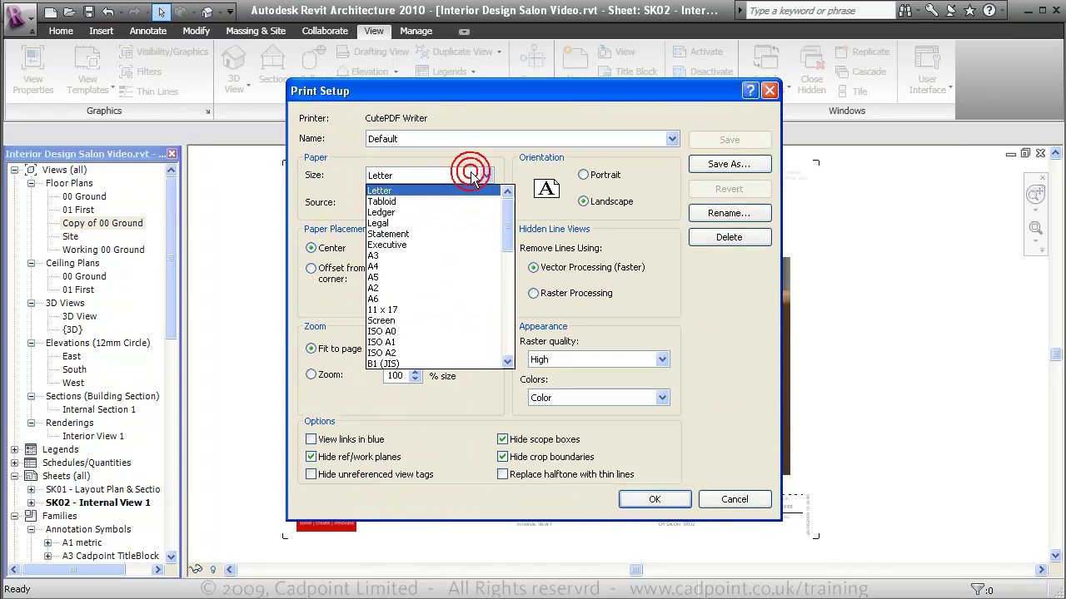
pyautogui.click(461, 256)
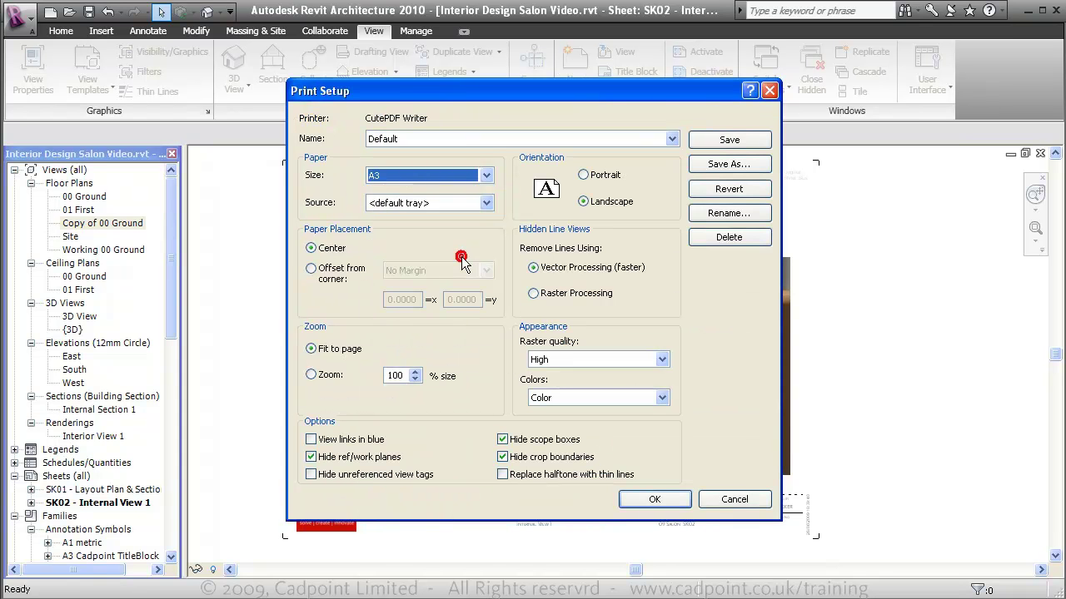
pyautogui.click(311, 375)
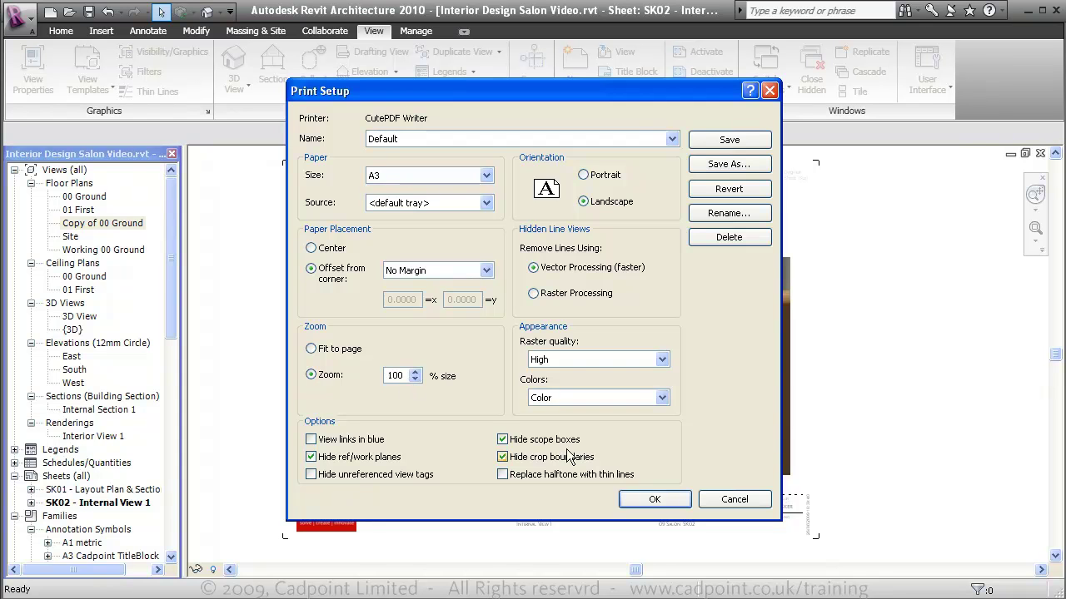
pyautogui.click(651, 500)
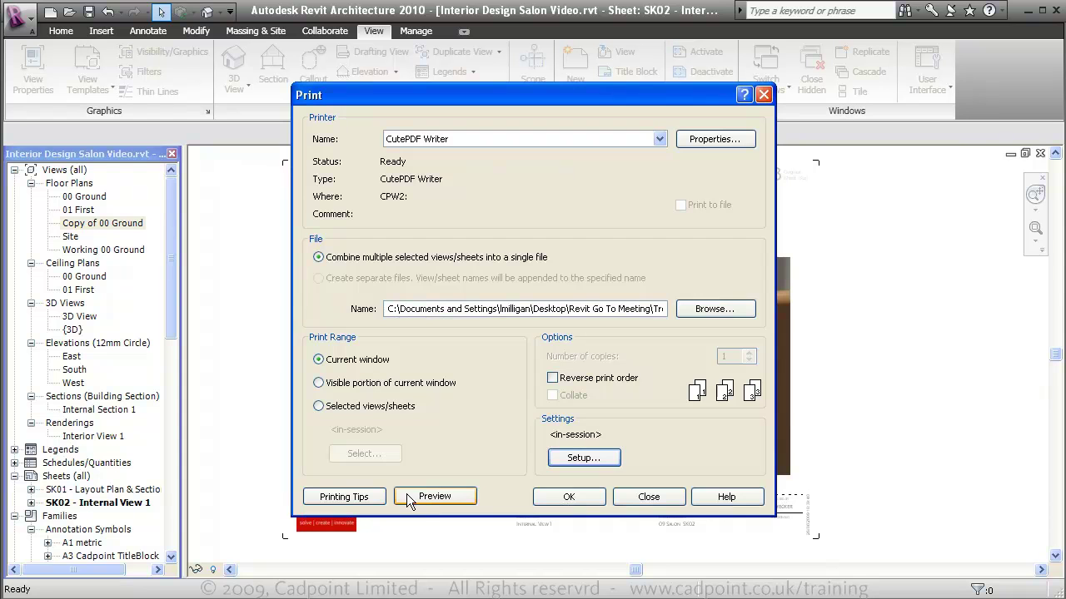
# Print only the selected sheets SK01 and SK02.
pyautogui.click(320, 407)
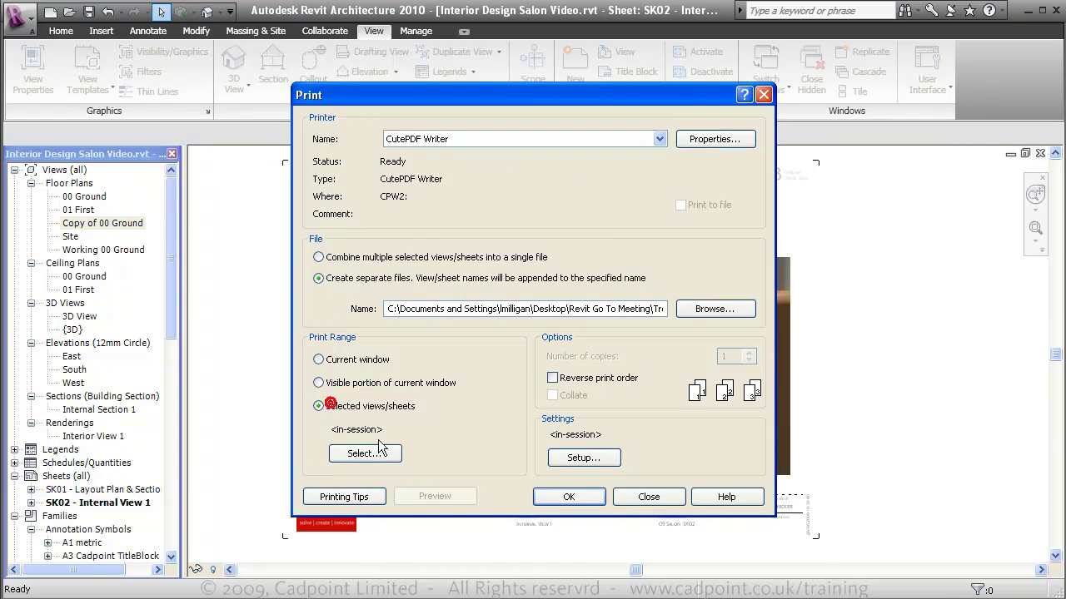
pyautogui.click(366, 454)
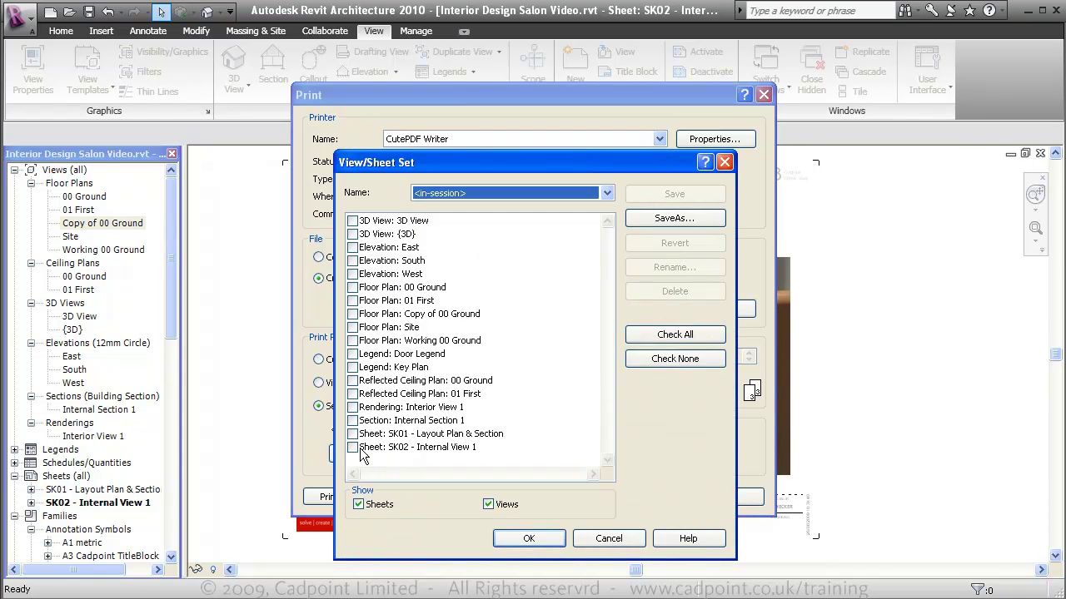
pyautogui.click(353, 447)
pyautogui.click(353, 434)
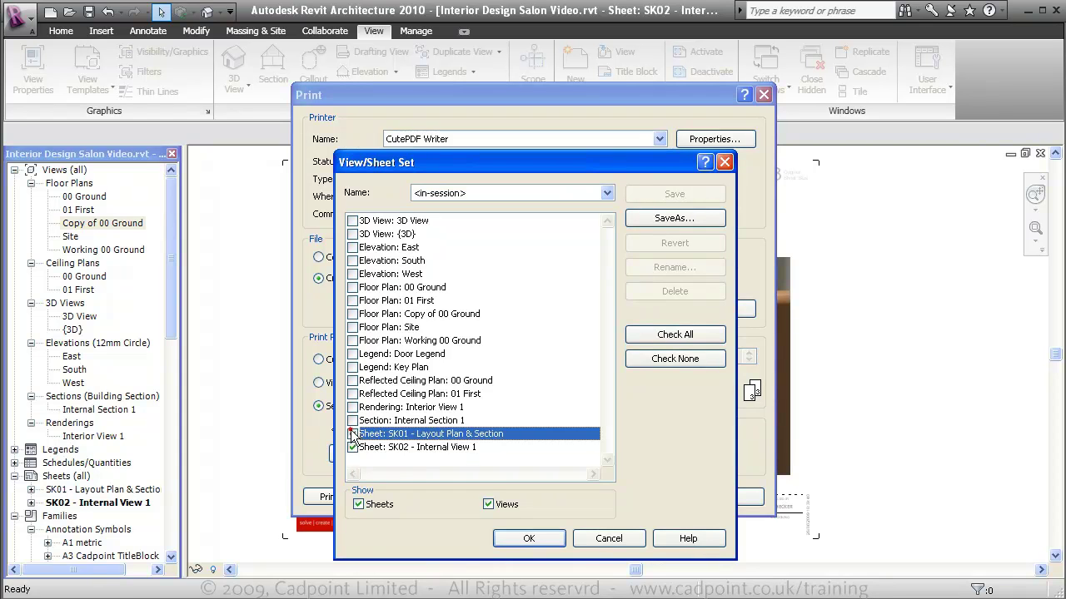
pyautogui.click(529, 539)
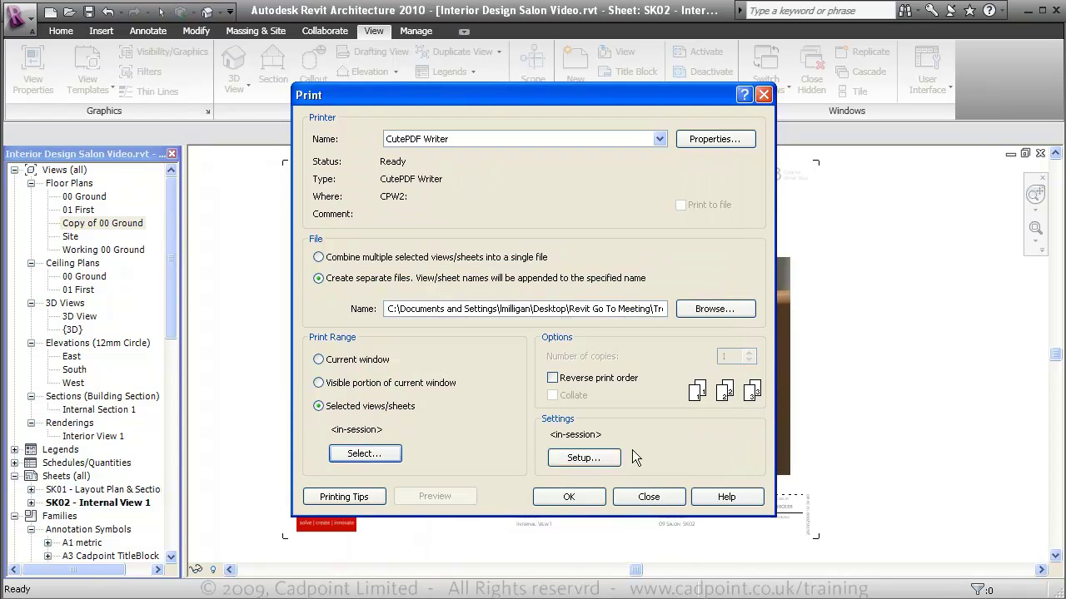
pyautogui.click(568, 496)
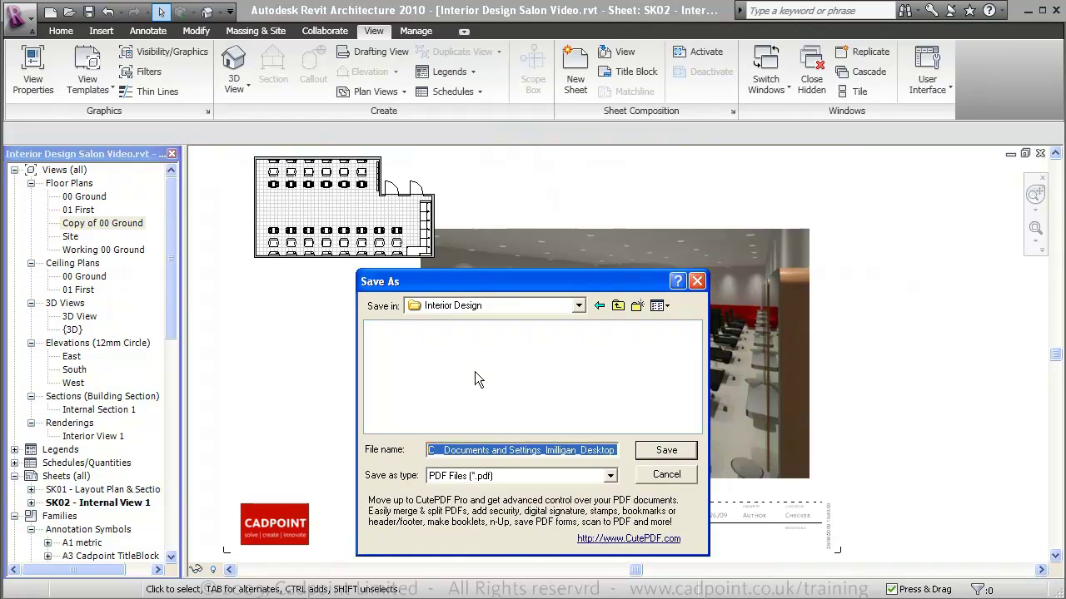
# Save the two printed sheets as PDFs named SK01 and Sk02.
pyautogui.write('SK01')
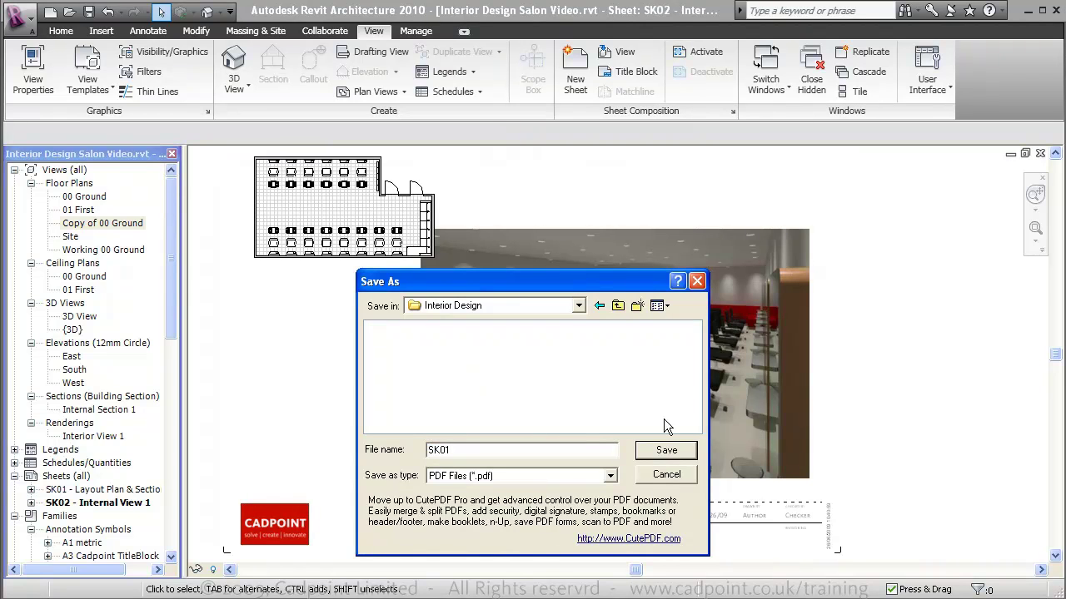
pyautogui.click(658, 450)
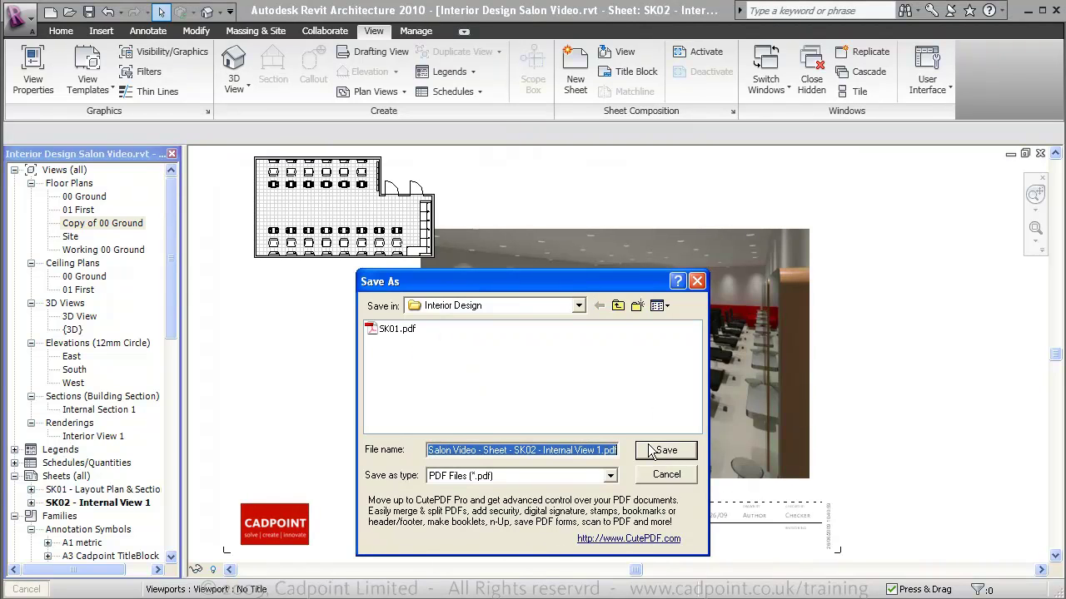
pyautogui.write('Sk02')
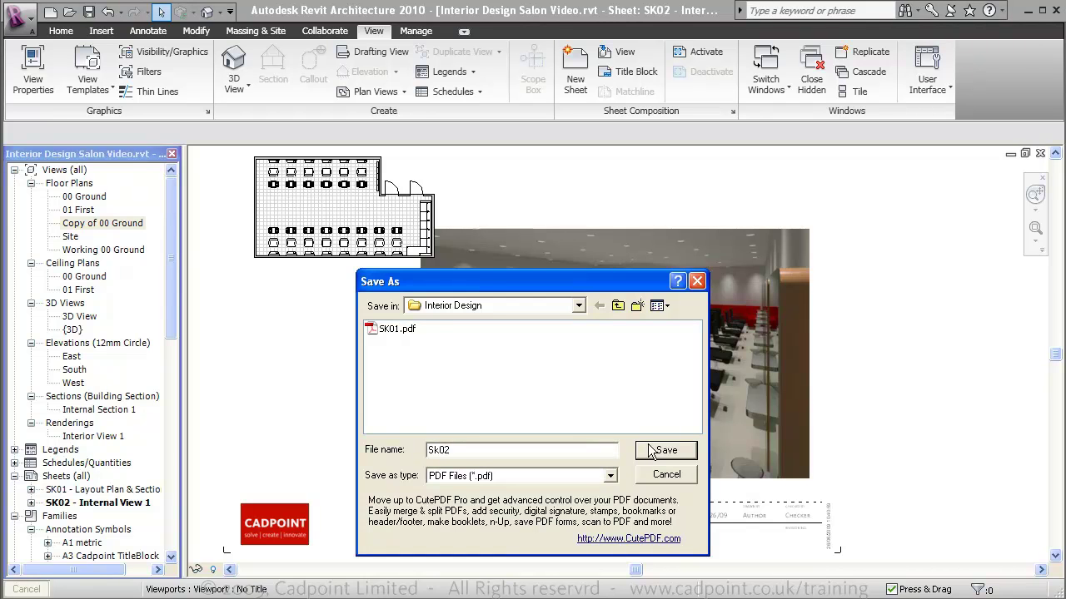
pyautogui.click(666, 450)
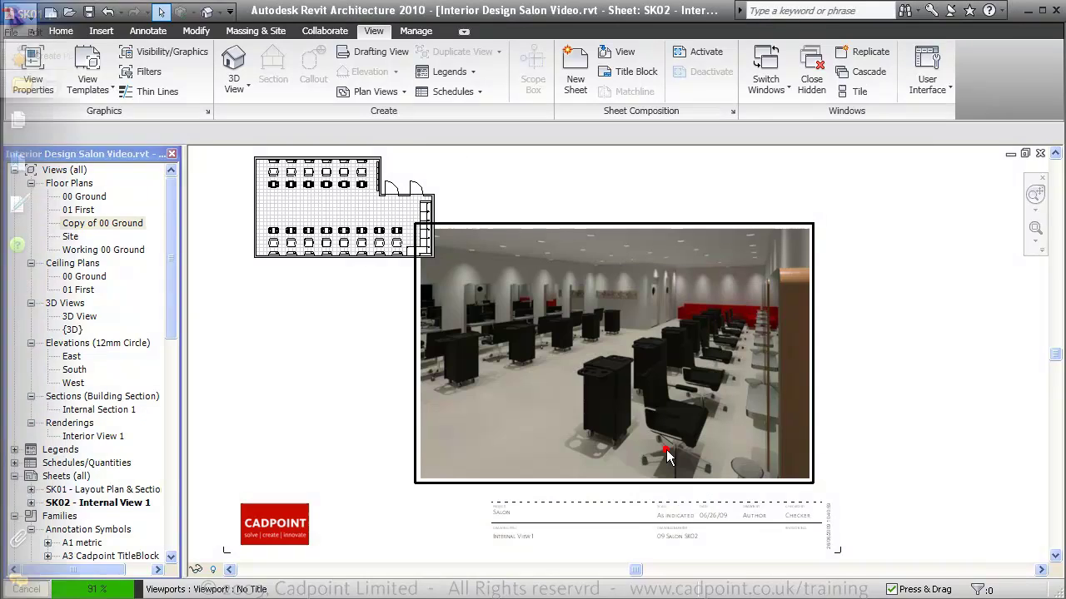